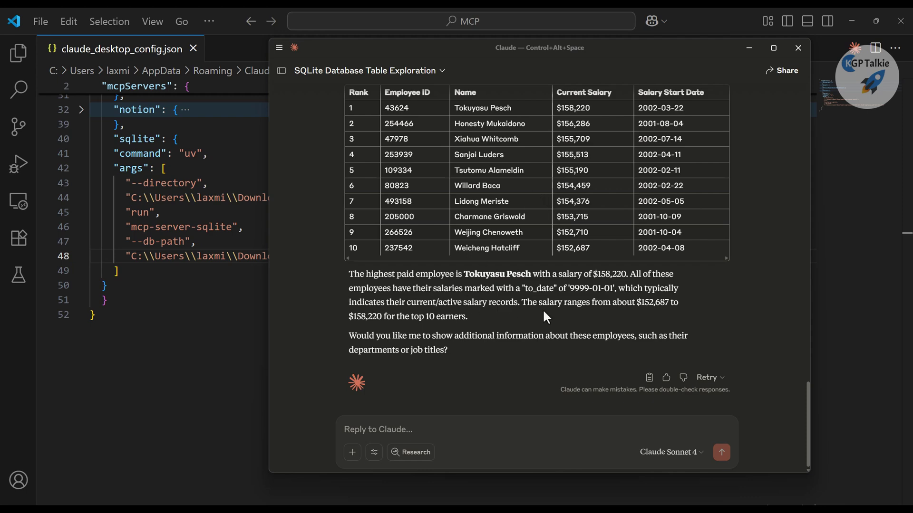
# Scroll back through the conversation to highlight the response listing the database's table names
pyautogui.scroll(15, 543, 312)
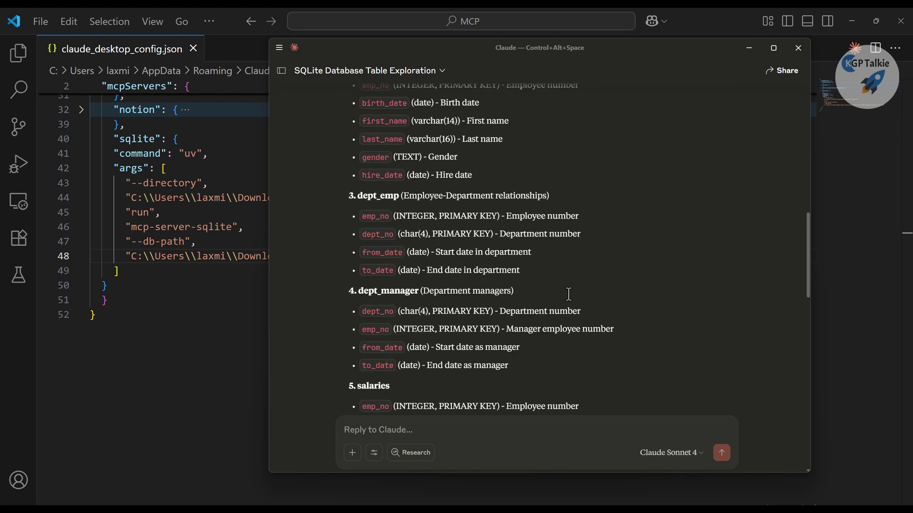
pyautogui.scroll(15, 569, 295)
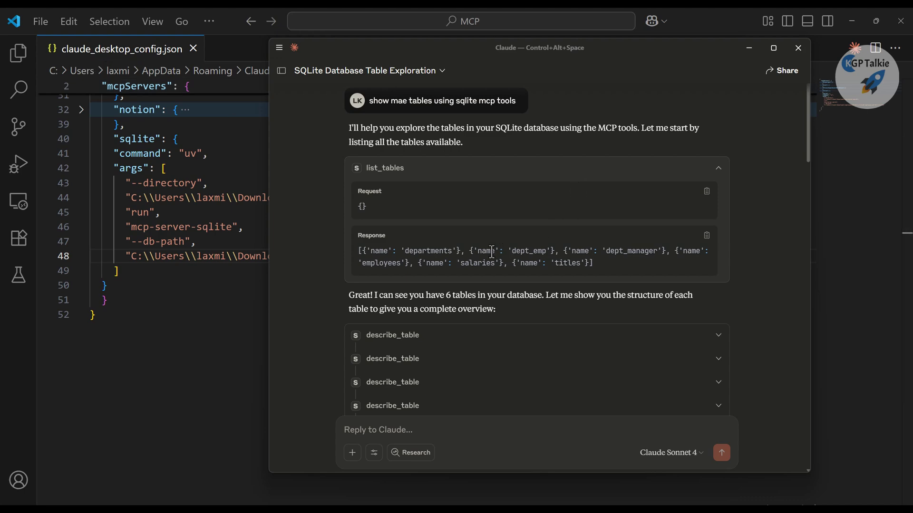
pyautogui.scroll(-5, 491, 250)
pyautogui.scroll(5, 491, 250)
pyautogui.scroll(-3, 469, 183)
pyautogui.moveTo(420, 145); pyautogui.dragTo(606, 162)
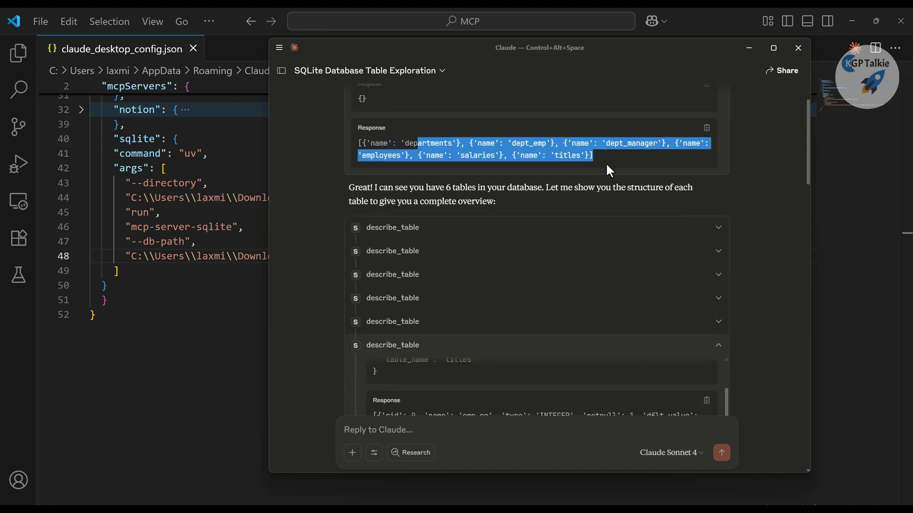
# Review the earlier request for the top 10 highest paid employees and its answer
pyautogui.scroll(-10, 606, 162)
pyautogui.scroll(-3, 605, 170)
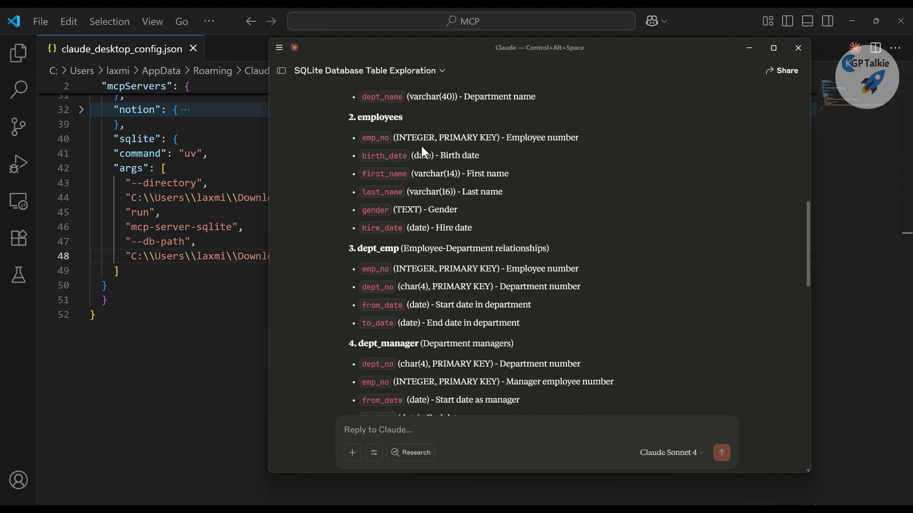
pyautogui.scroll(-15, 412, 155)
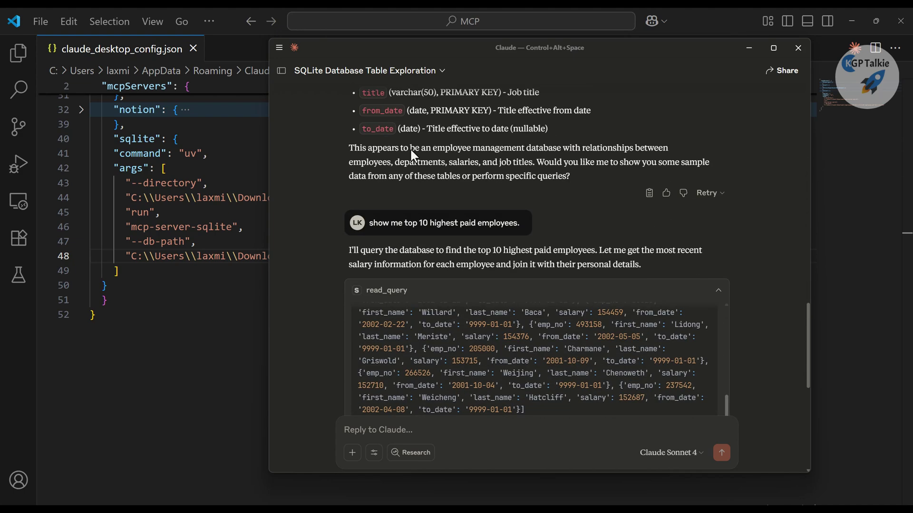
pyautogui.moveTo(370, 115); pyautogui.dragTo(521, 118)
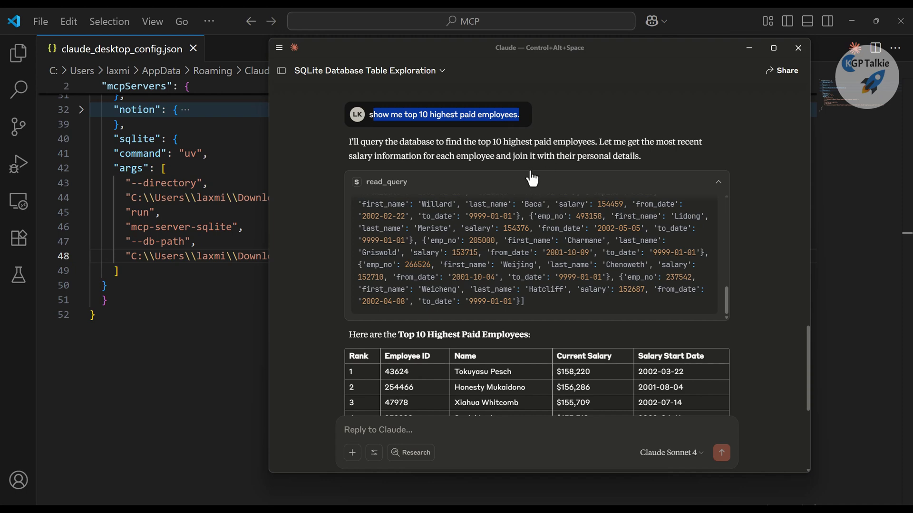
pyautogui.scroll(-3, 529, 167)
pyautogui.scroll(7, 438, 139)
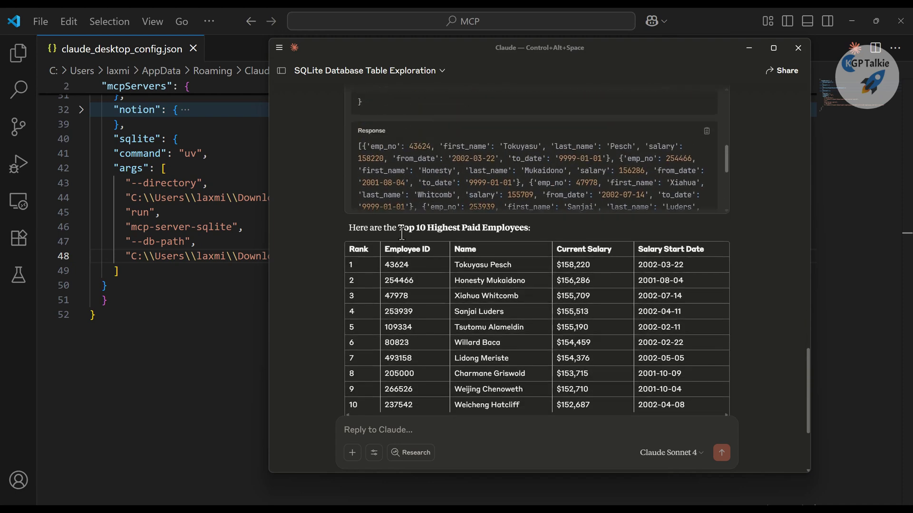
pyautogui.scroll(-3, 351, 228)
pyautogui.scroll(5, 352, 227)
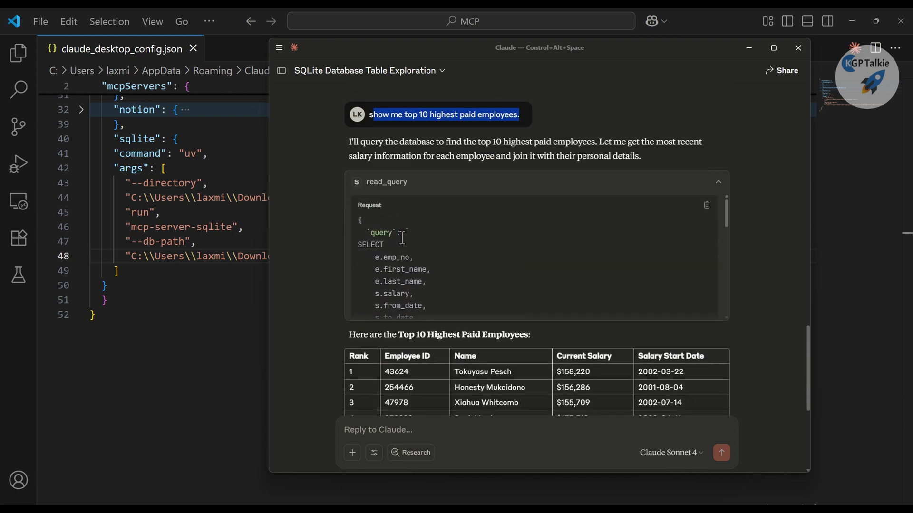
pyautogui.scroll(-3, 353, 227)
pyautogui.scroll(-3, 352, 226)
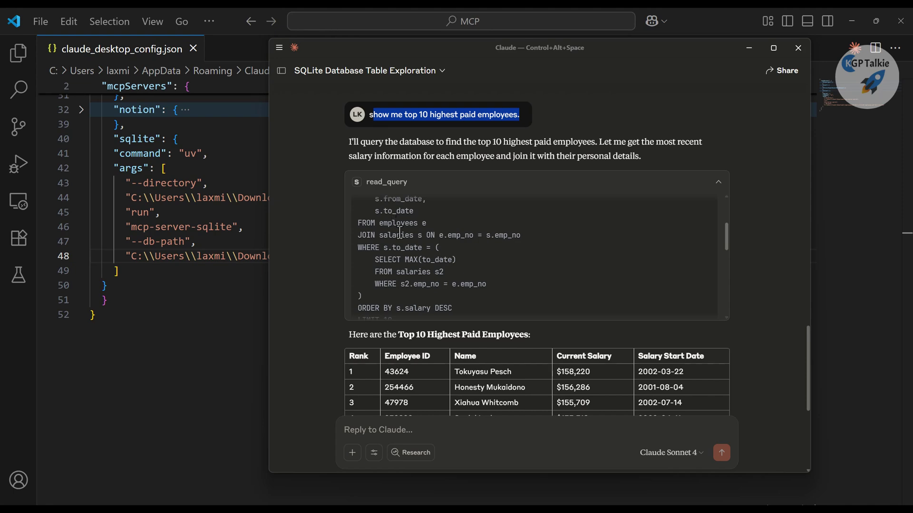
pyautogui.scroll(-5, 399, 232)
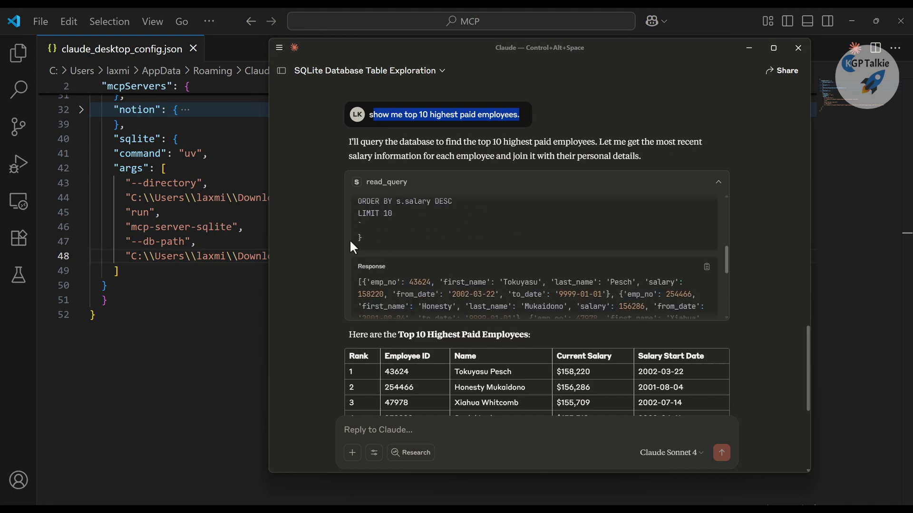
pyautogui.scroll(-5, 404, 240)
pyautogui.scroll(-2, 401, 232)
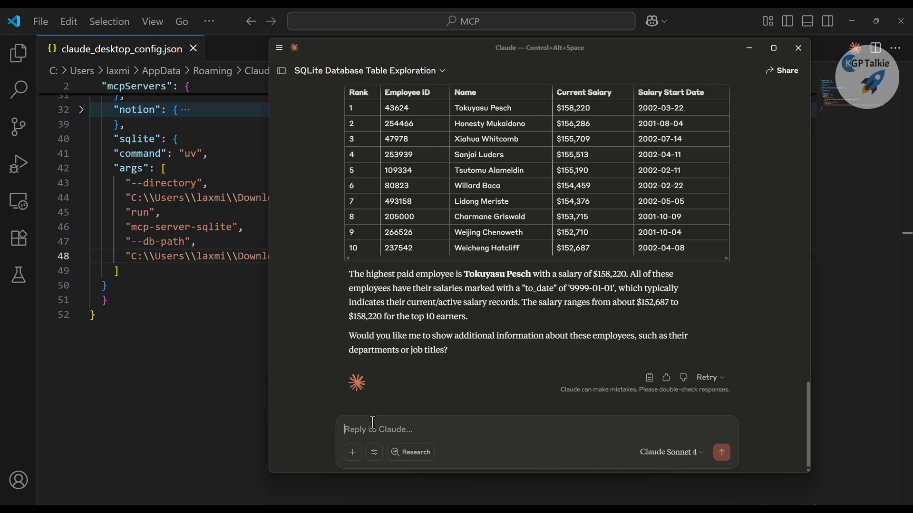
# Ask Claude which department is lowest paid and inspect the read_query SQL on the salaries table
pyautogui.write('show me the lowest paid salary de')
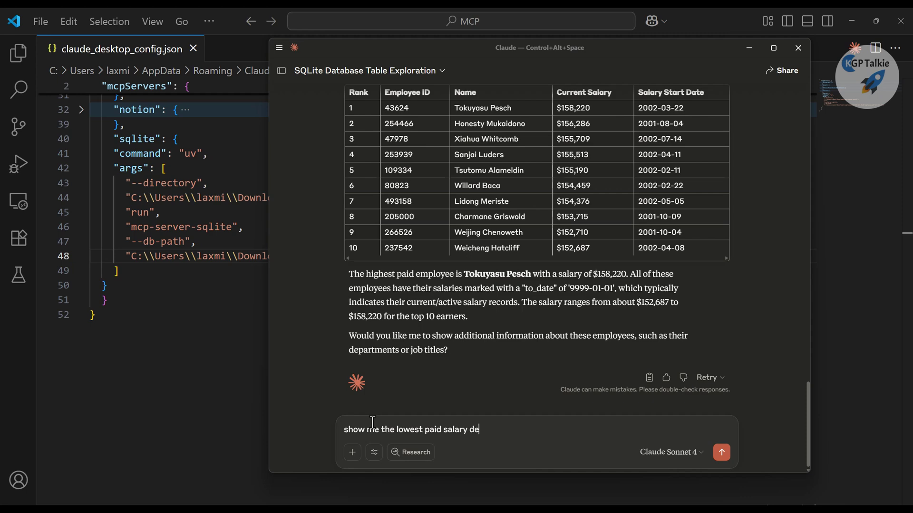
pyautogui.press('Return')
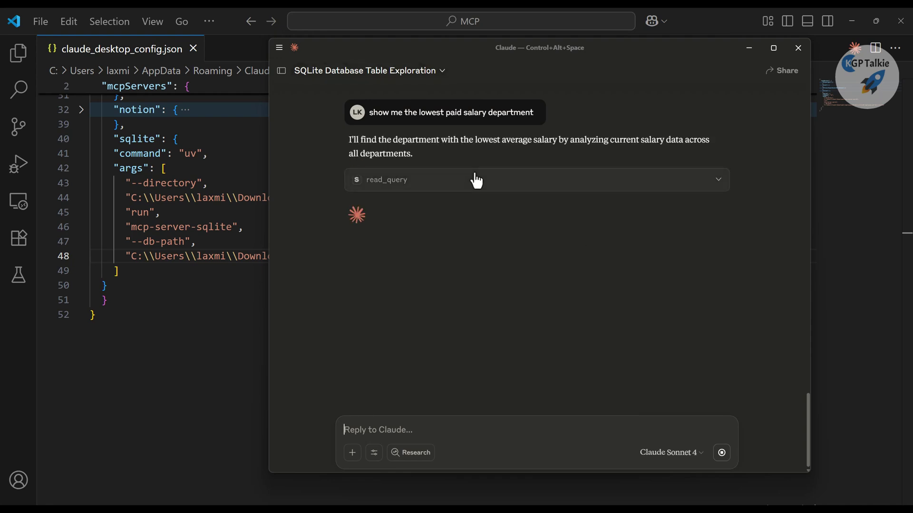
pyautogui.click(474, 182)
pyautogui.scroll(-2, 443, 243)
pyautogui.scroll(2, 442, 243)
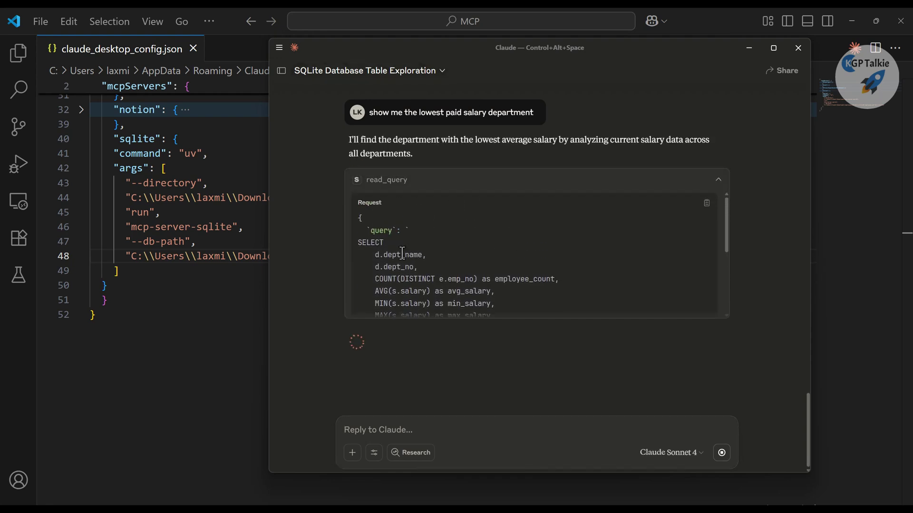
pyautogui.scroll(-4, 477, 235)
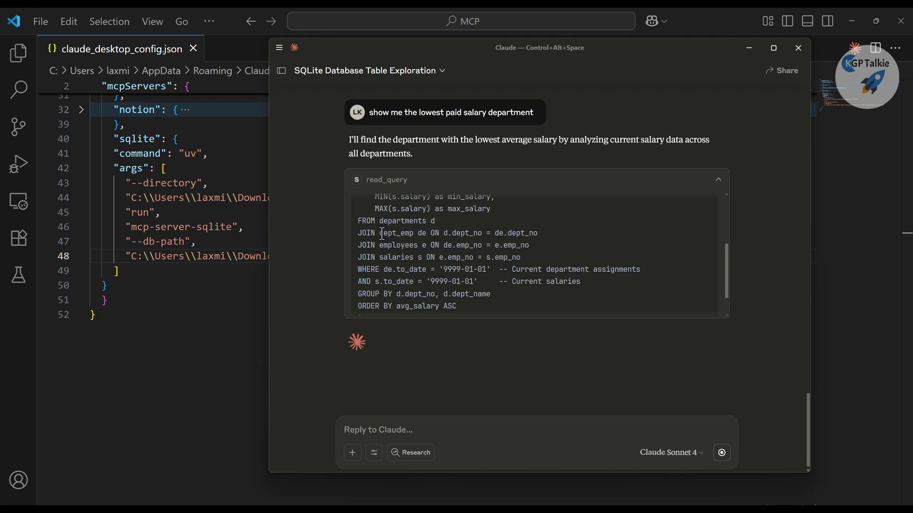
pyautogui.moveTo(391, 257); pyautogui.dragTo(417, 257)
pyautogui.scroll(-2, 420, 269)
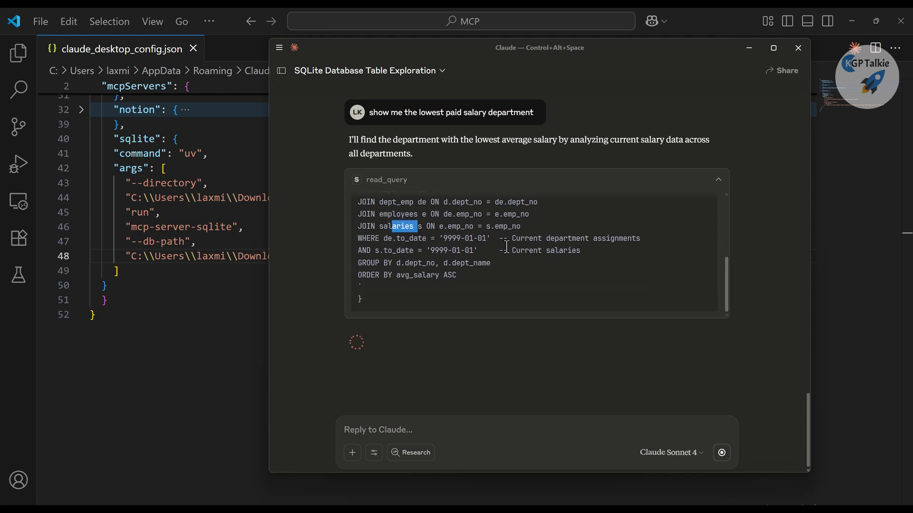
pyautogui.click(553, 249)
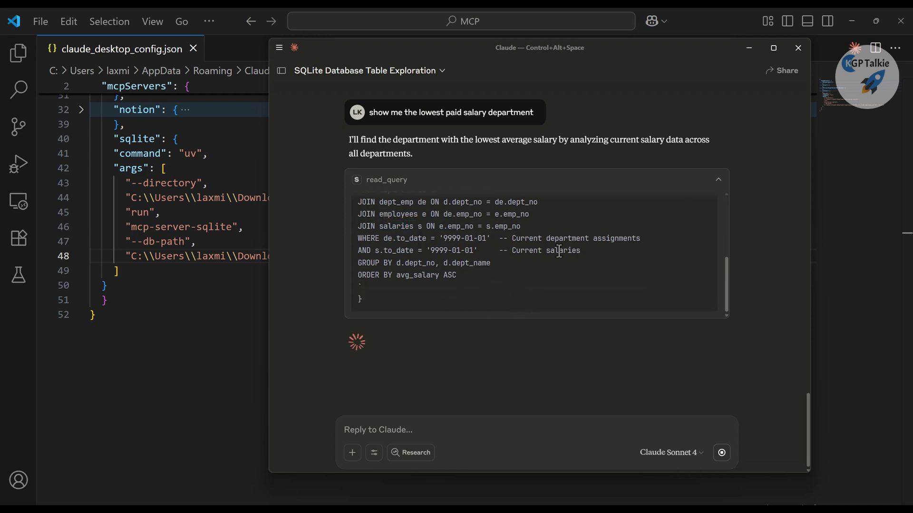
pyautogui.scroll(-10, 510, 286)
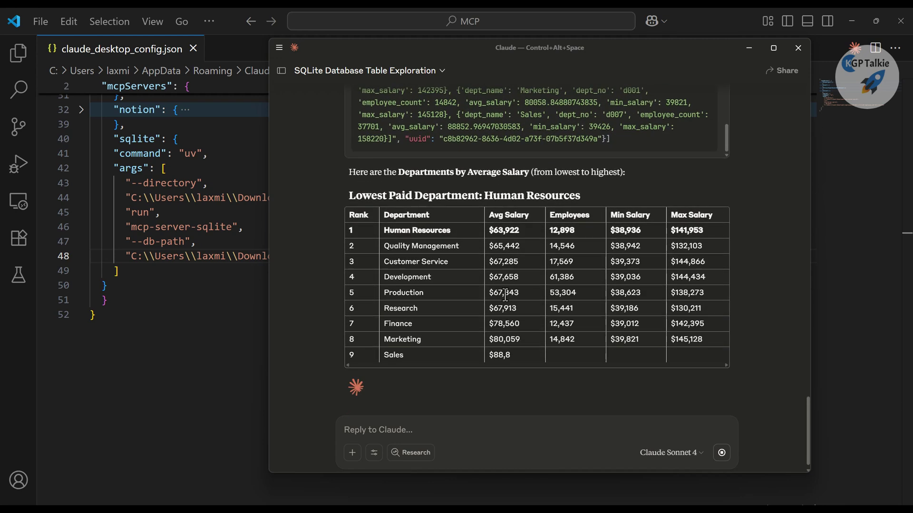
# Highlight Human Resources' $63,922 average, Quality Management and the three lowest-paid department rows
pyautogui.moveTo(384, 220); pyautogui.dragTo(432, 223)
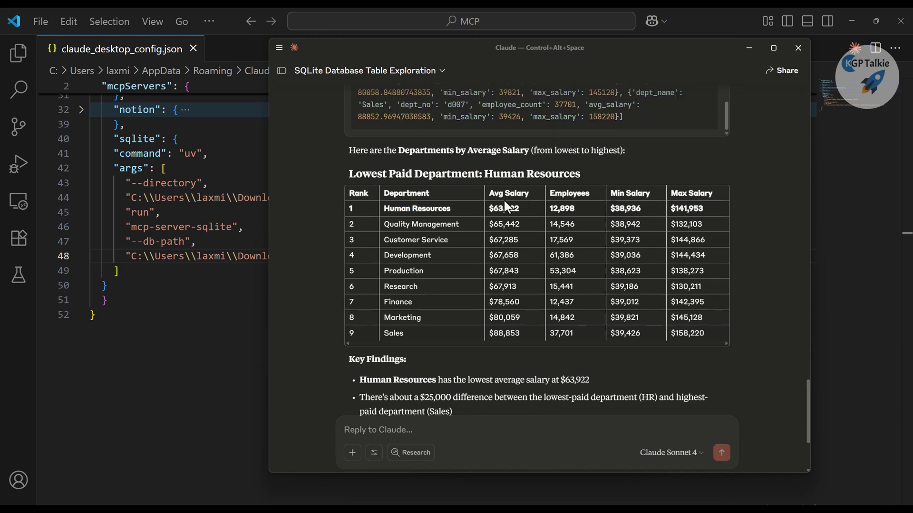
pyautogui.moveTo(488, 208); pyautogui.dragTo(522, 215)
pyautogui.moveTo(384, 224); pyautogui.dragTo(440, 223)
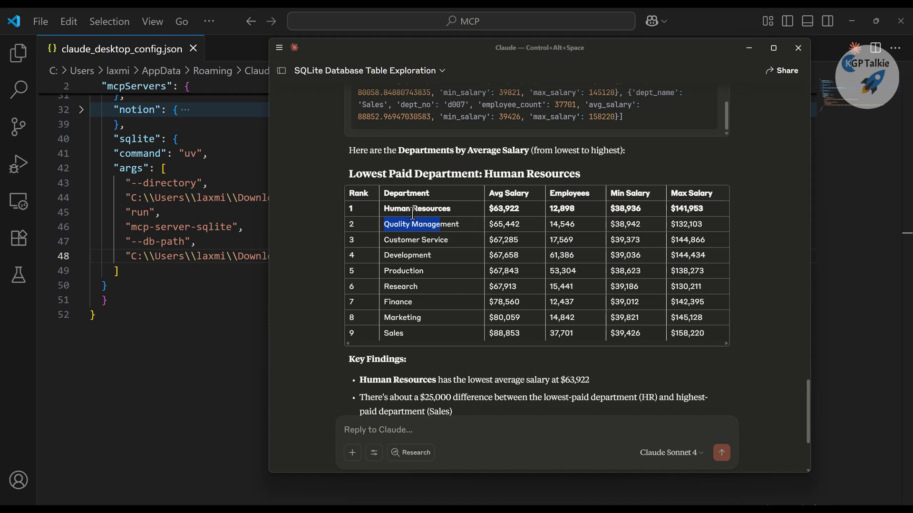
pyautogui.moveTo(385, 210); pyautogui.dragTo(518, 209)
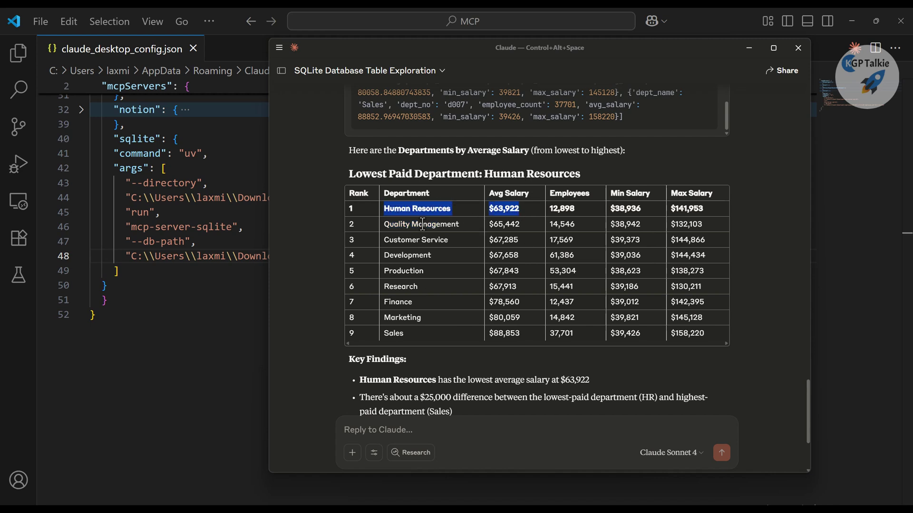
pyautogui.scroll(-1, 494, 226)
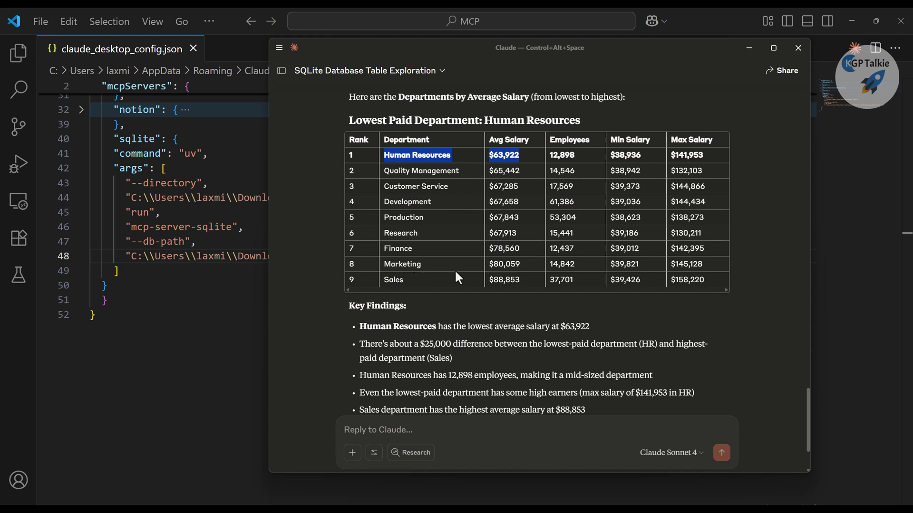
pyautogui.moveTo(514, 284); pyautogui.dragTo(490, 234)
pyautogui.click(490, 233)
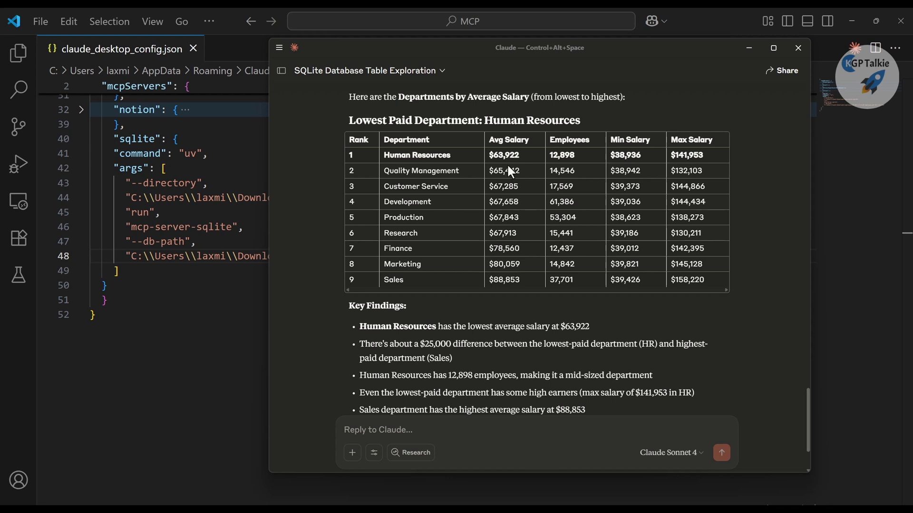
pyautogui.moveTo(521, 187); pyautogui.dragTo(349, 139)
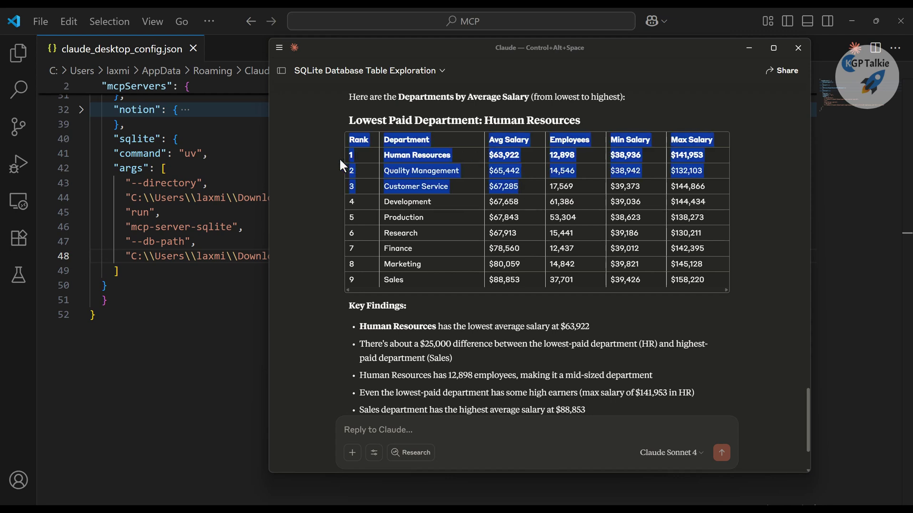
pyautogui.click(547, 188)
pyautogui.scroll(2, 540, 228)
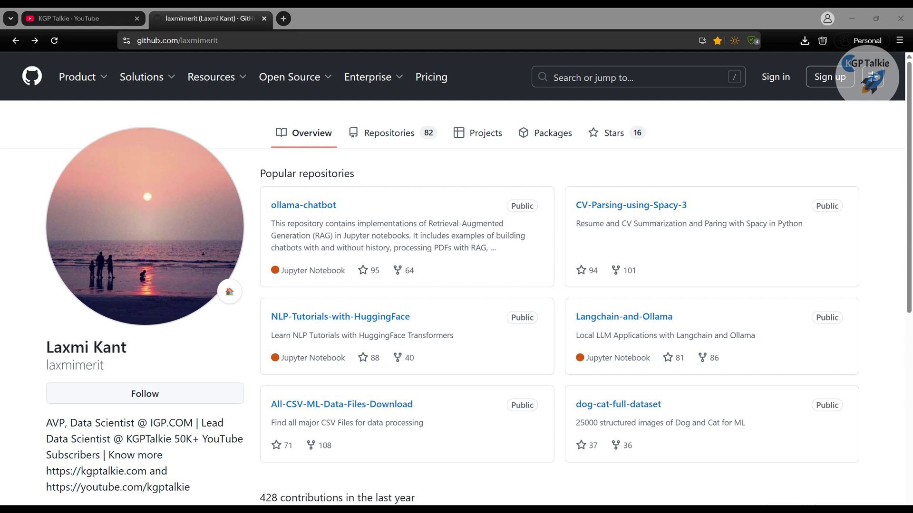
# Show the profile's repositories, topped by mcp-server-sqlite, then switch to the KGP Talkie YouTube channel
pyautogui.click(393, 141)
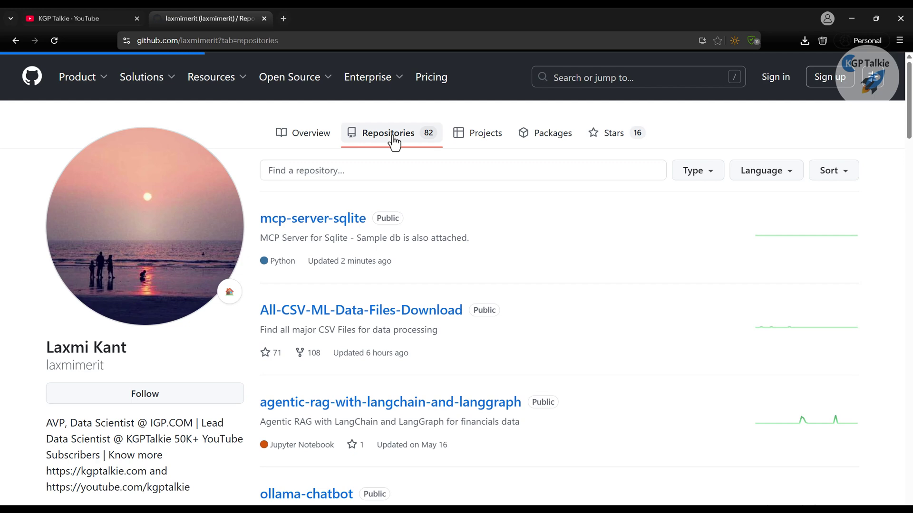
pyautogui.click(65, 18)
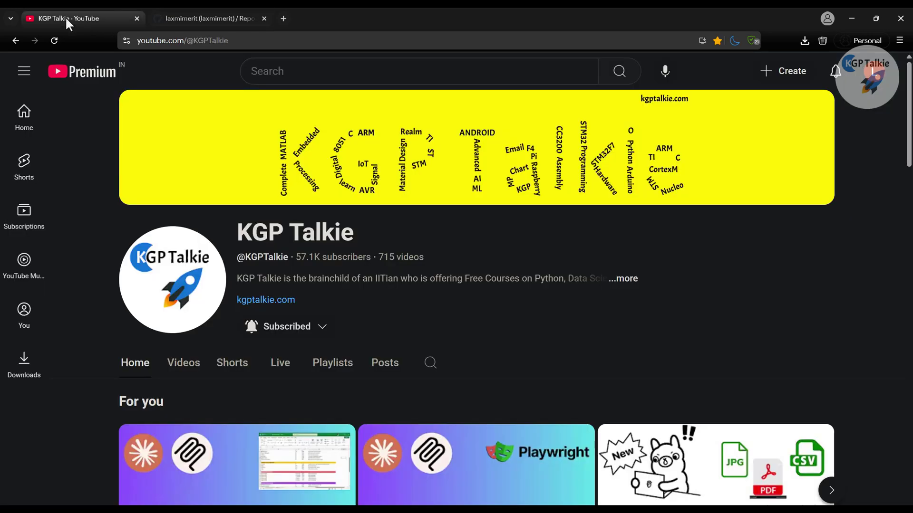
# Reload the KGP Talkie channel and browse its Videos page of latest MCP tutorials
pyautogui.scroll(-2, 289, 207)
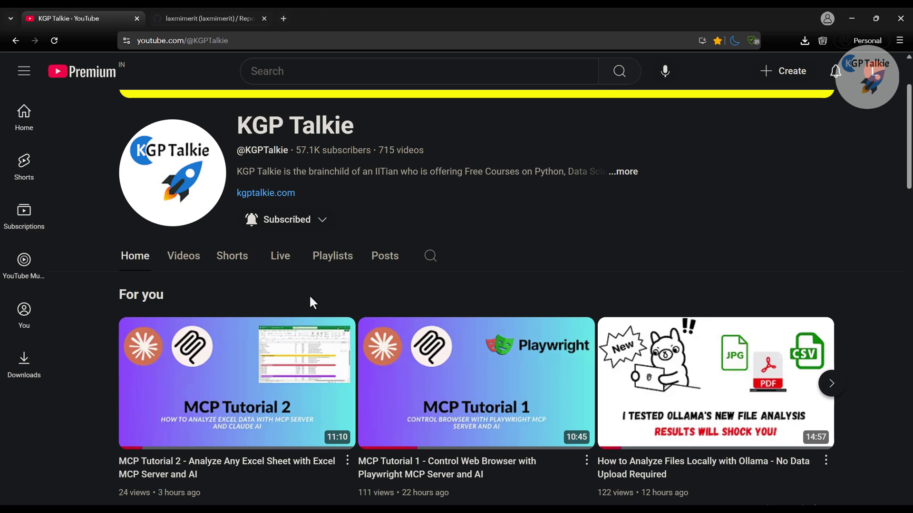
pyautogui.click(56, 41)
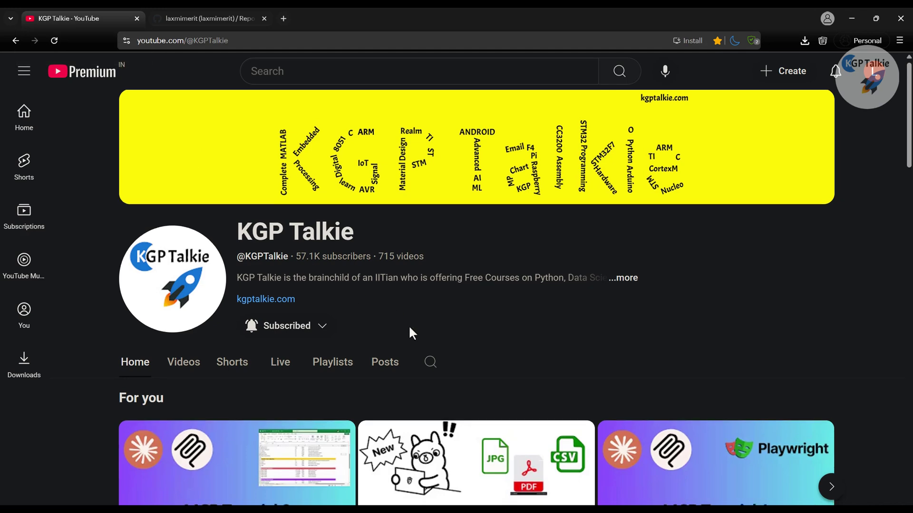
pyautogui.scroll(-1, 411, 333)
pyautogui.click(182, 309)
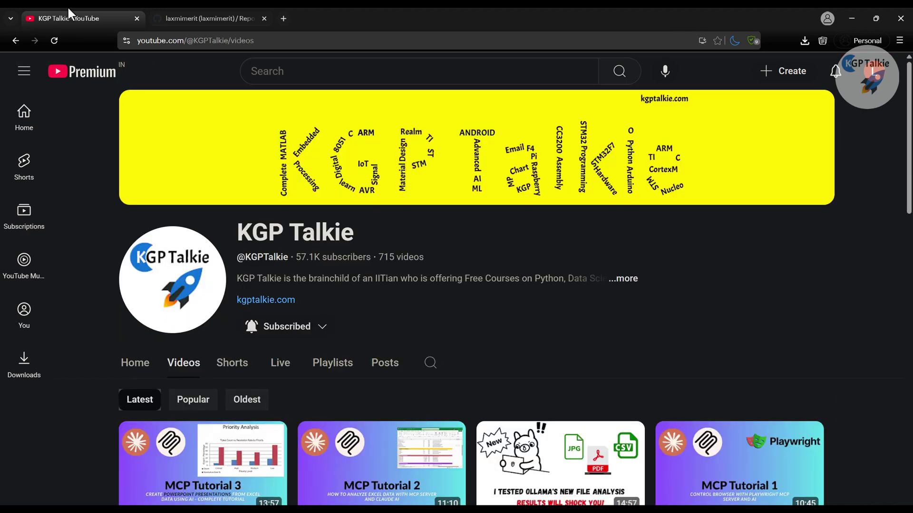
pyautogui.scroll(-2, 235, 227)
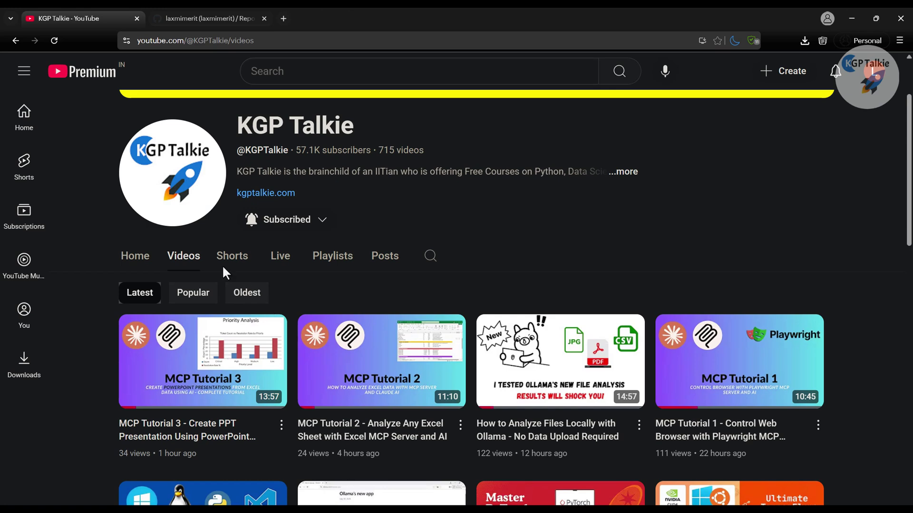
pyautogui.click(192, 13)
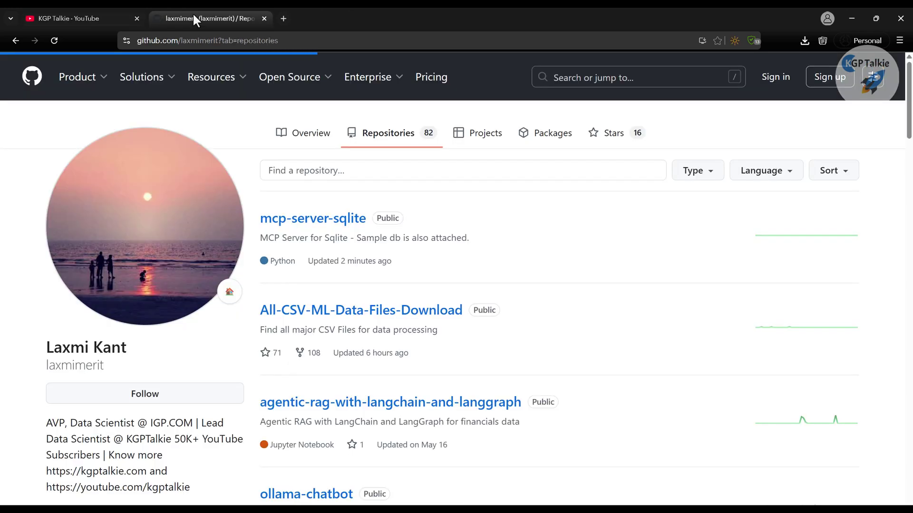
# Open the mcp-server-sqlite repository, copy its HTTPS clone URL and download it as a ZIP
pyautogui.click(295, 221)
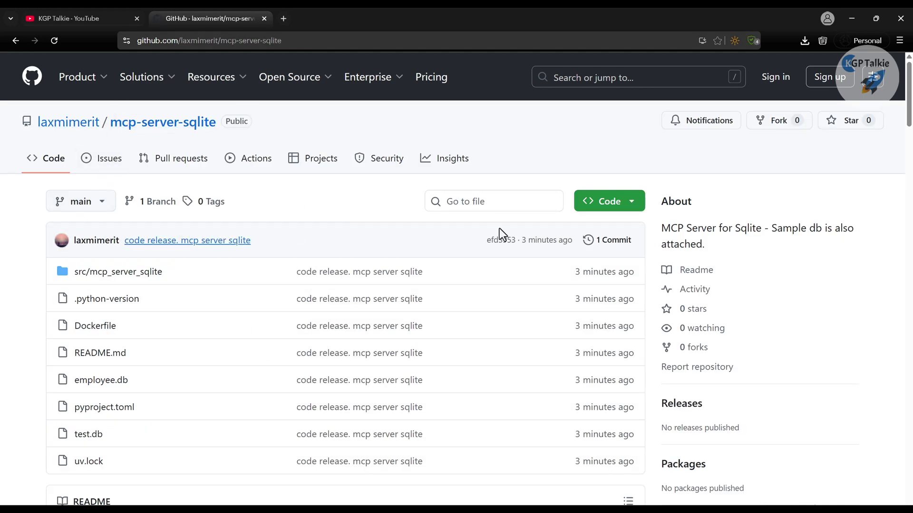
pyautogui.click(631, 202)
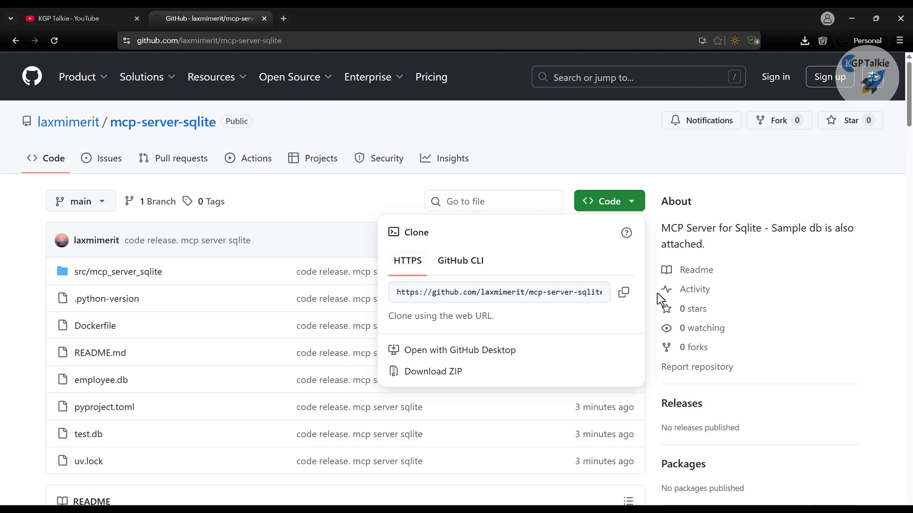
pyautogui.click(623, 292)
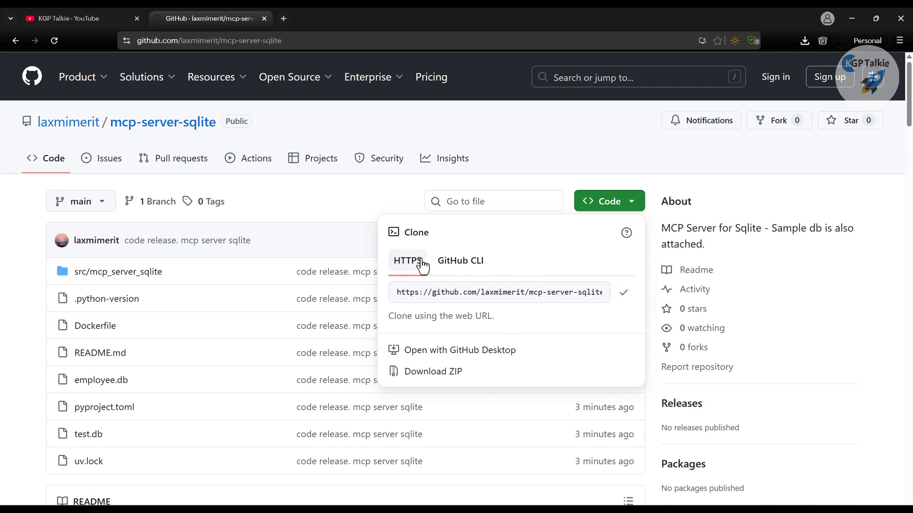
pyautogui.click(428, 372)
pyautogui.click(471, 510)
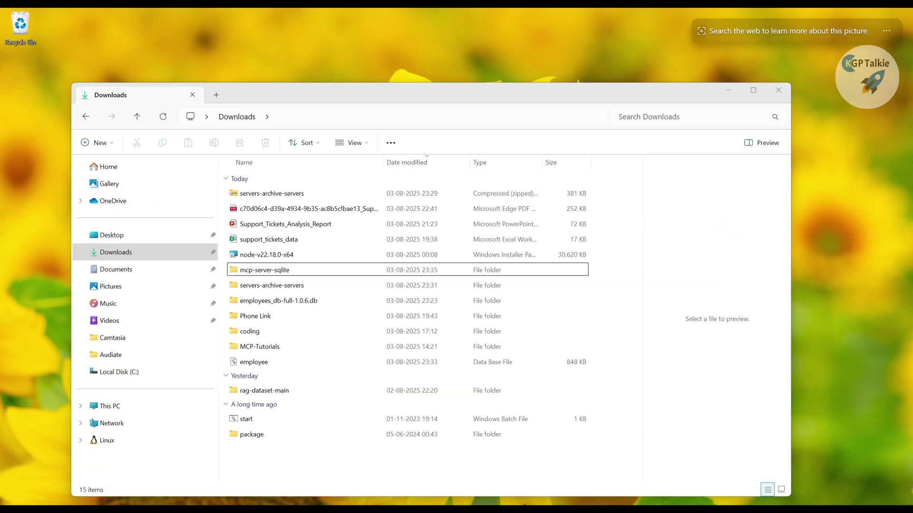
# Open the downloaded mcp-server-sqlite folder to view its eight items, including the employee database
pyautogui.click(525, 489)
pyautogui.doubleClick(281, 270)
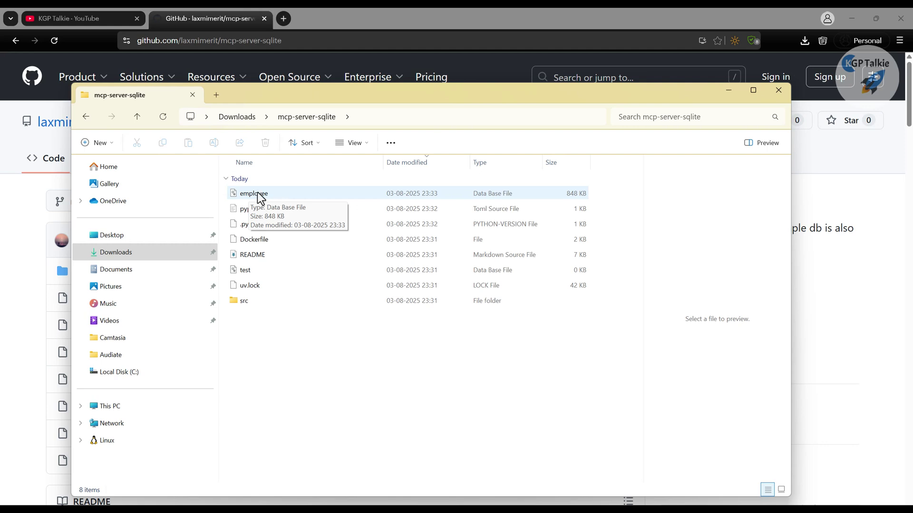
pyautogui.click(283, 19)
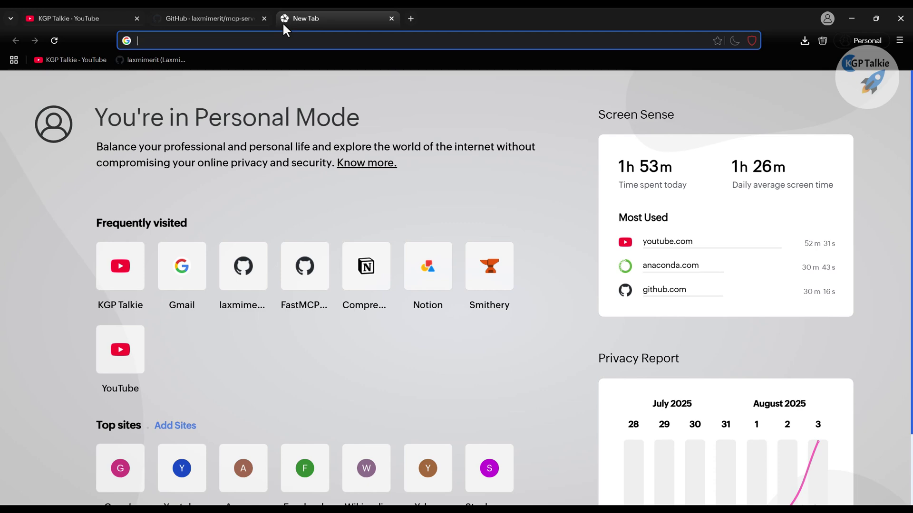
# Search Google for 'employee sqlite db' and open the fracpete/employees-db-sqlite repository
pyautogui.write('employe')
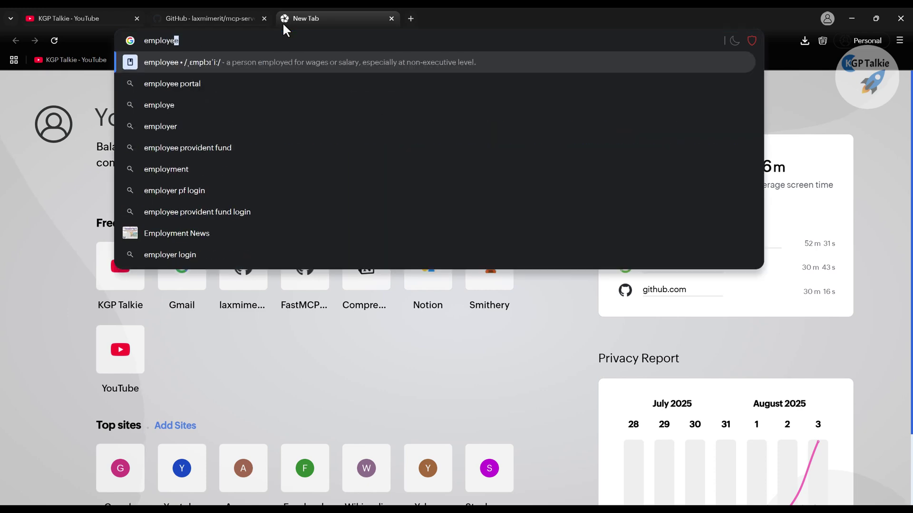
pyautogui.write('e sqlite')
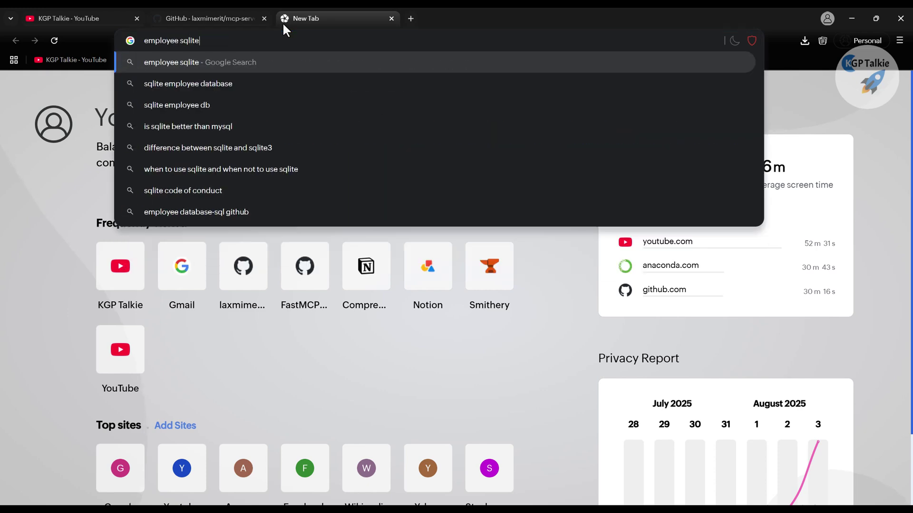
pyautogui.write(' db')
pyautogui.press('Return')
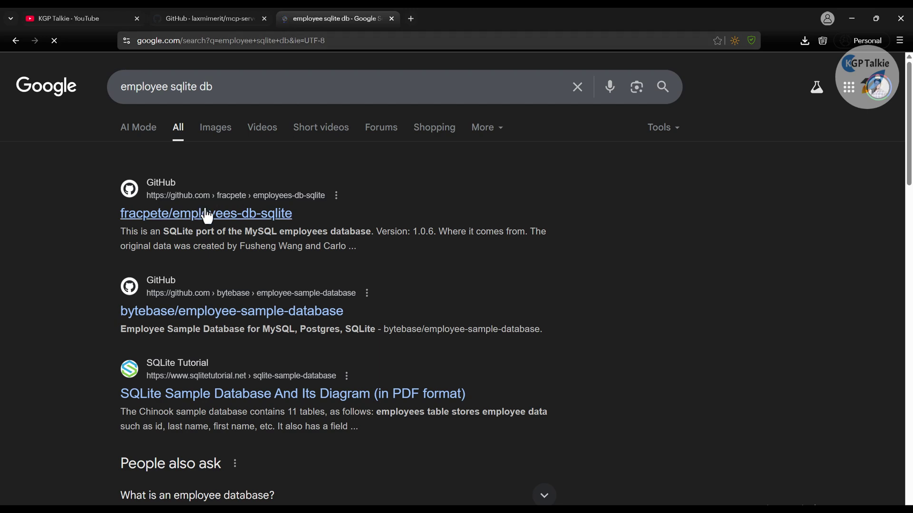
pyautogui.click(183, 215)
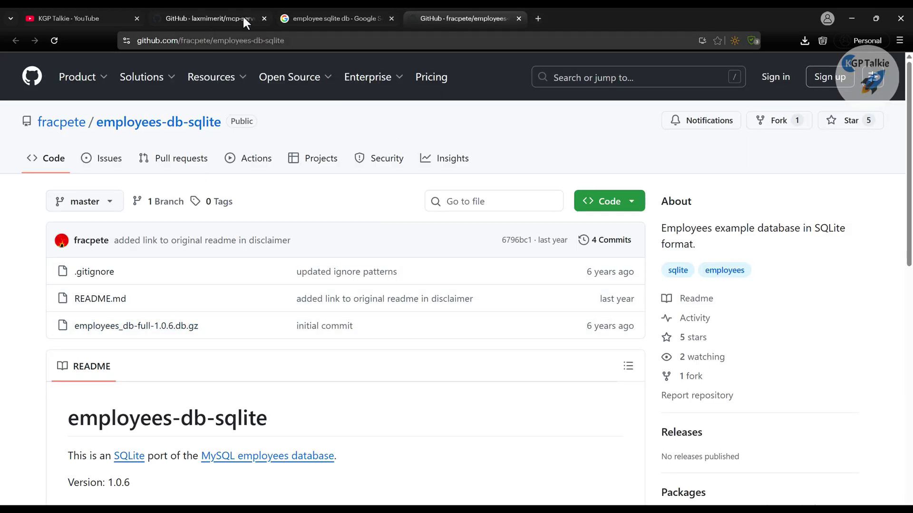
pyautogui.click(175, 18)
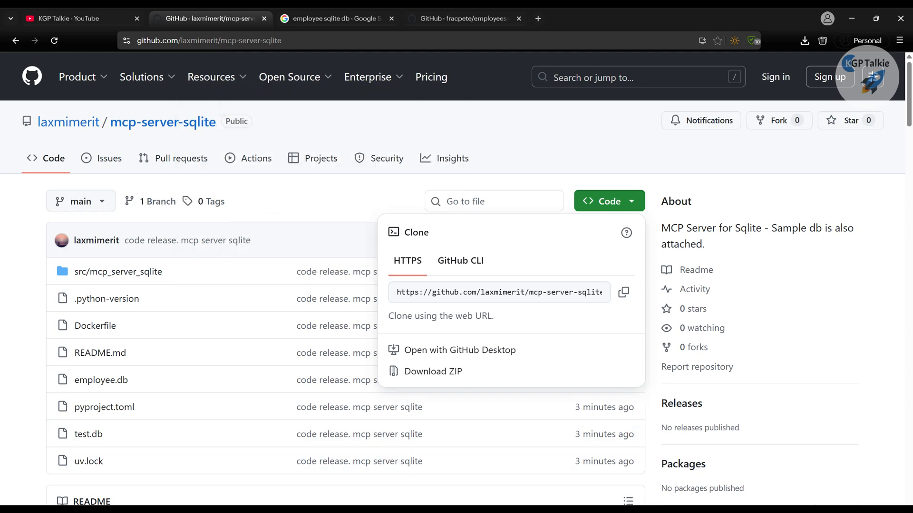
# Inspect the employees_db-full-1.0.6.db folder in Downloads, then reopen the mcp-server-sqlite folder
pyautogui.click(461, 474)
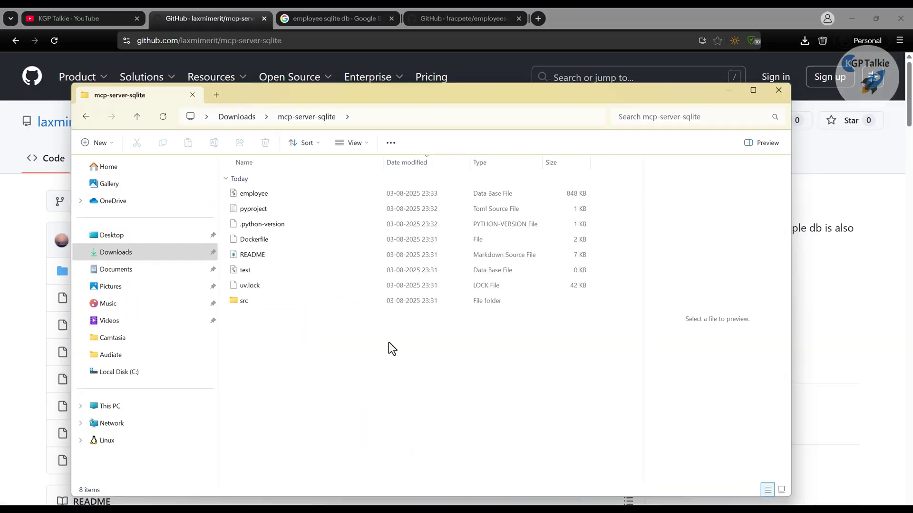
pyautogui.click(233, 119)
pyautogui.doubleClick(276, 316)
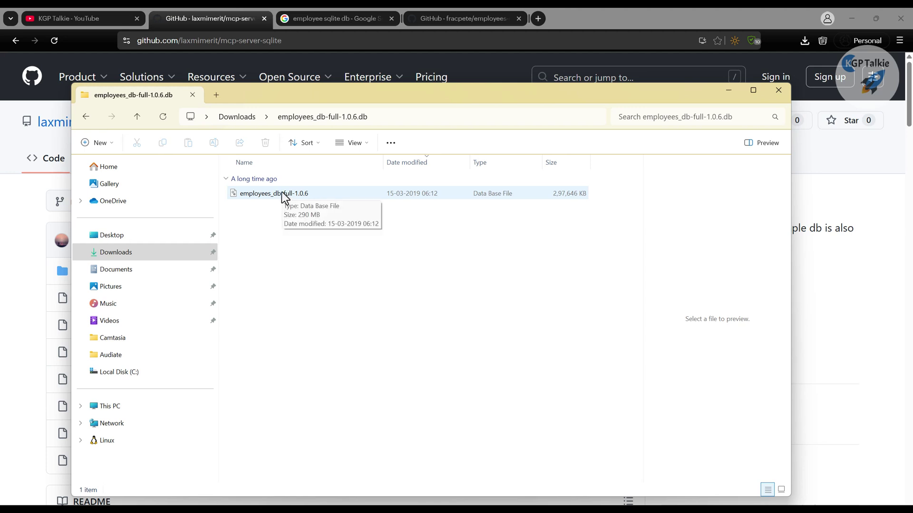
pyautogui.click(248, 122)
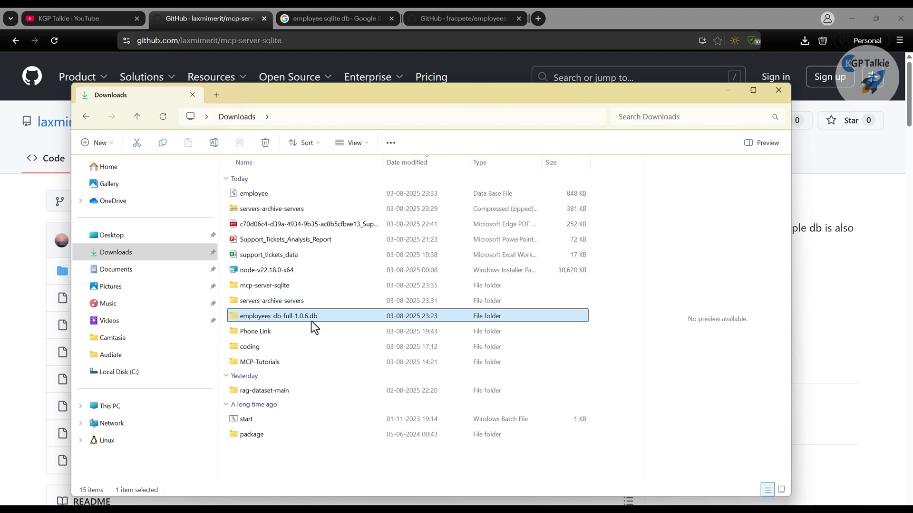
pyautogui.doubleClick(253, 286)
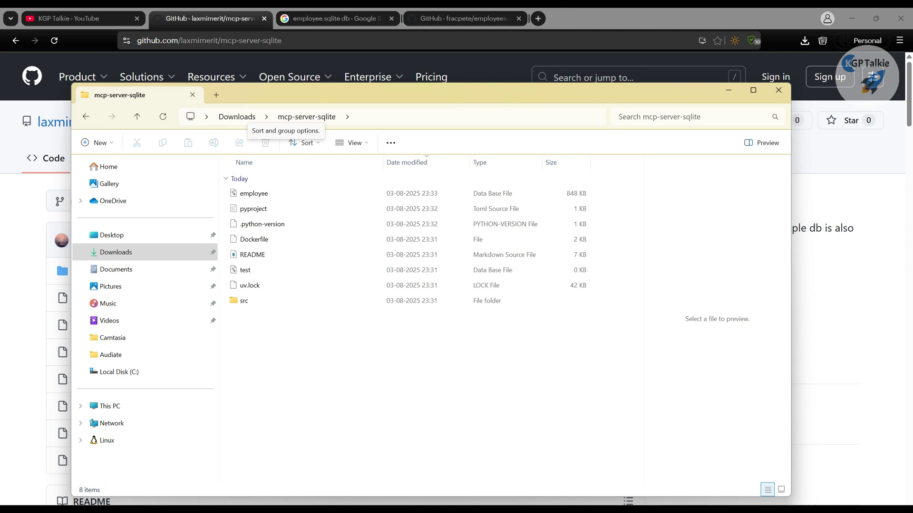
# In PowerShell, highlight the 'pip install uv' command and the (base) environment prefix
pyautogui.hotkey('alt', 'Tab')
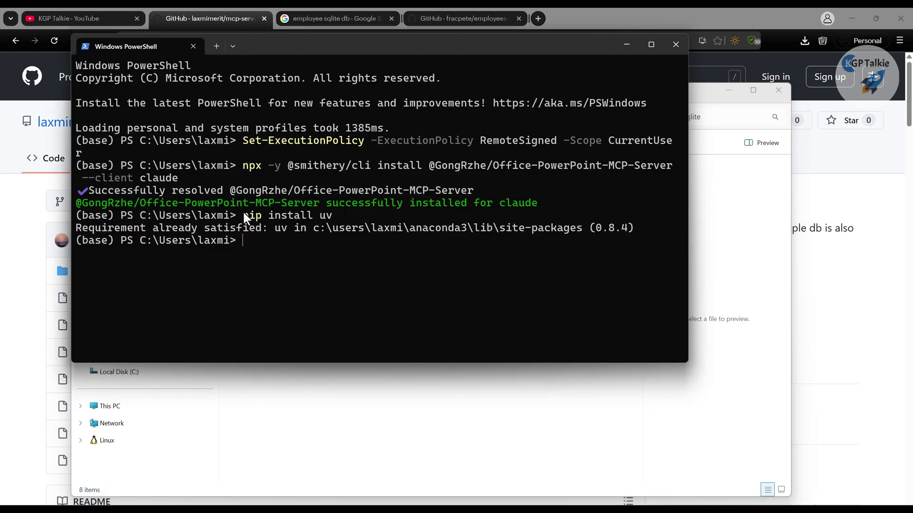
pyautogui.moveTo(244, 213); pyautogui.dragTo(343, 216)
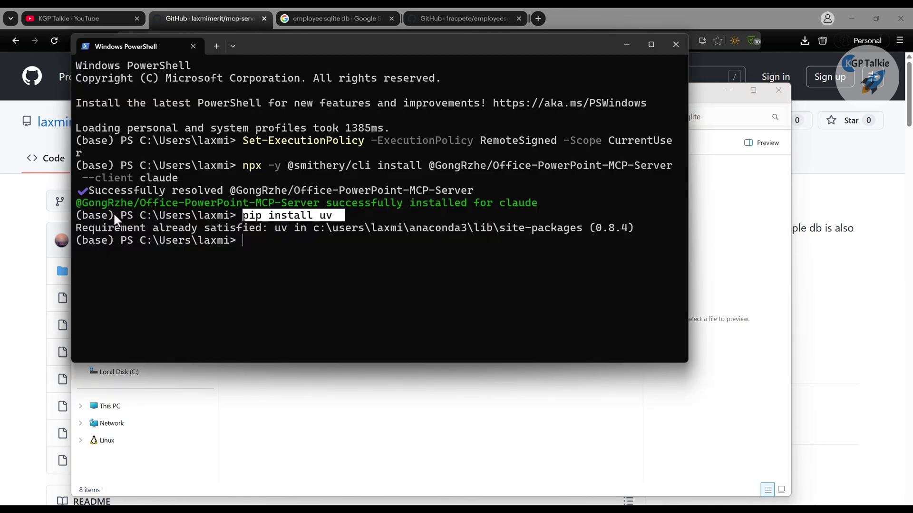
pyautogui.moveTo(113, 212); pyautogui.dragTo(76, 215)
pyautogui.click(281, 273)
pyautogui.click(22, 269)
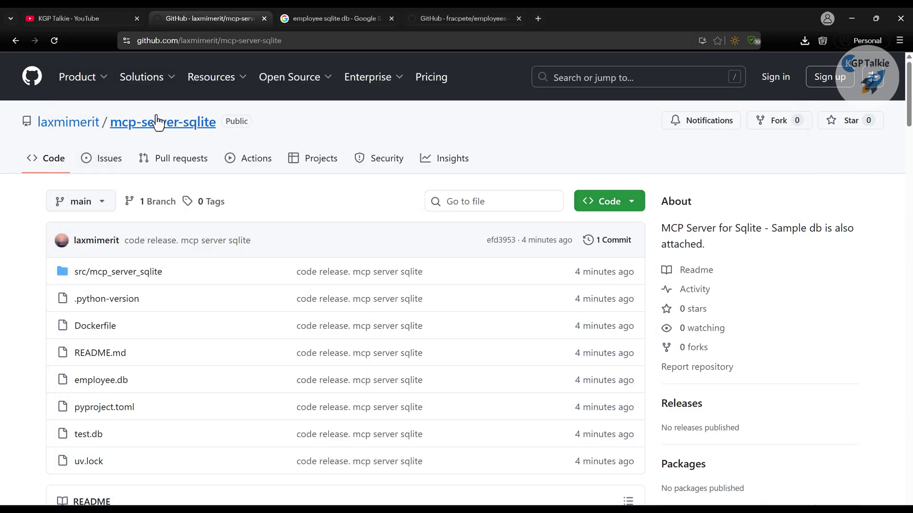
pyautogui.scroll(-3, 177, 275)
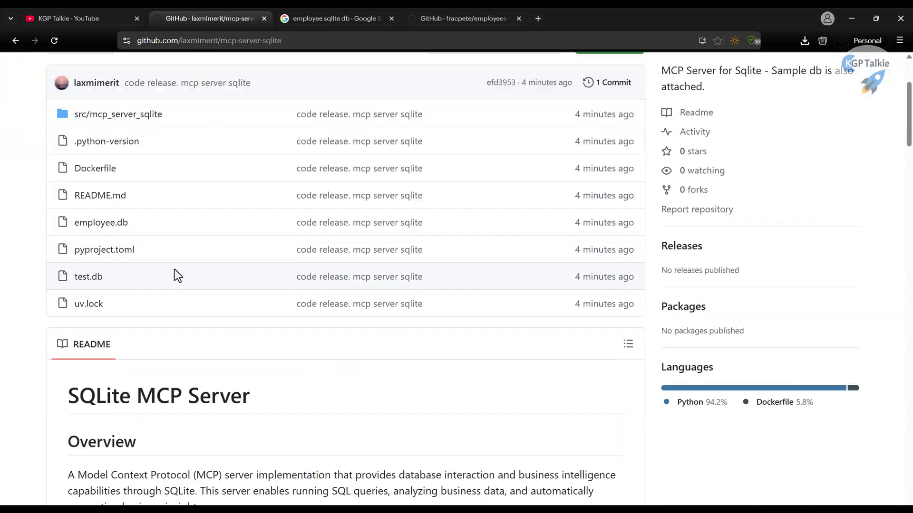
pyautogui.scroll(-12, 175, 271)
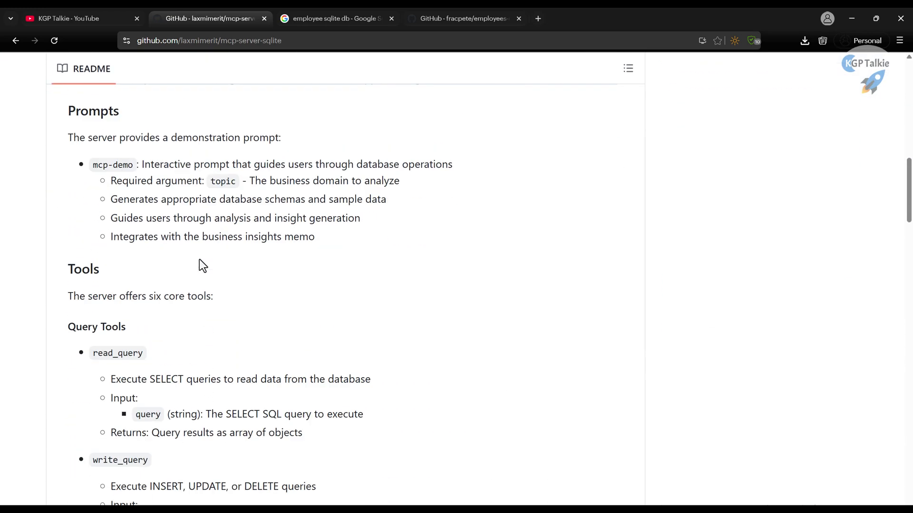
pyautogui.scroll(-2, 203, 265)
pyautogui.scroll(-1, 198, 181)
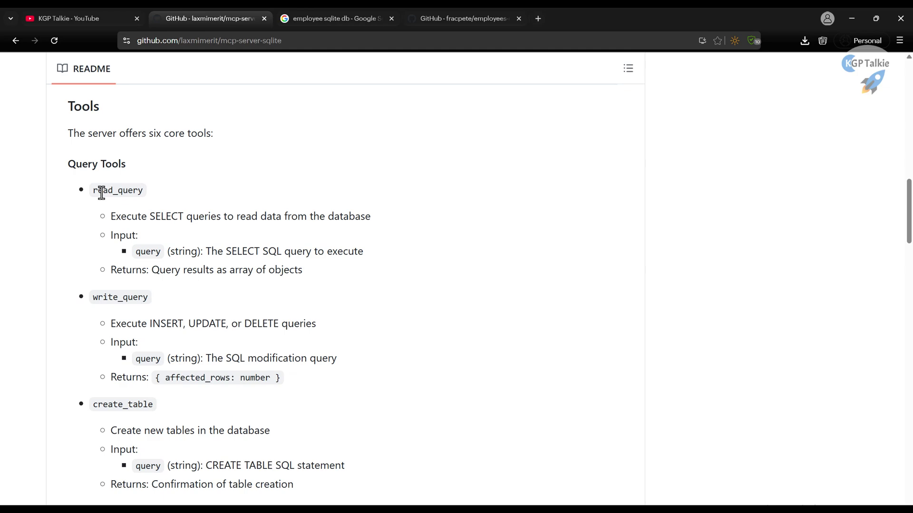
pyautogui.scroll(-5, 114, 211)
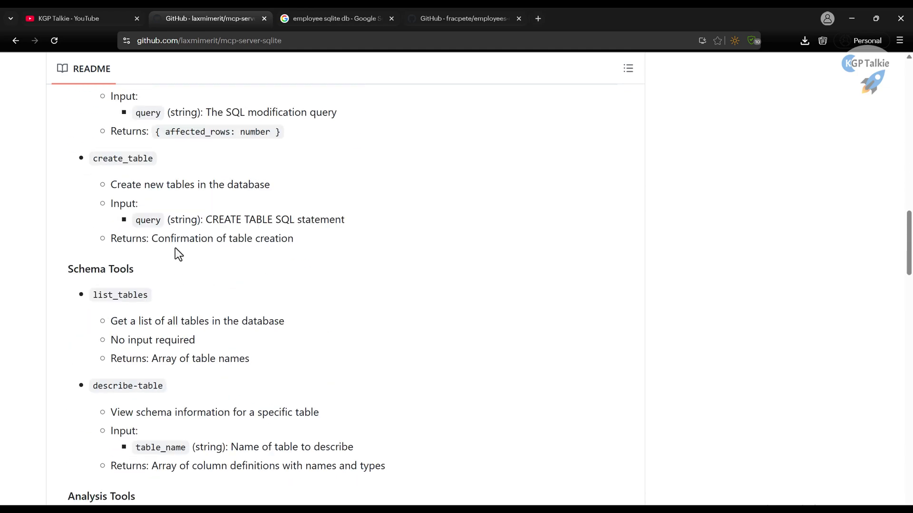
pyautogui.scroll(-2, 177, 253)
pyautogui.scroll(-5, 162, 307)
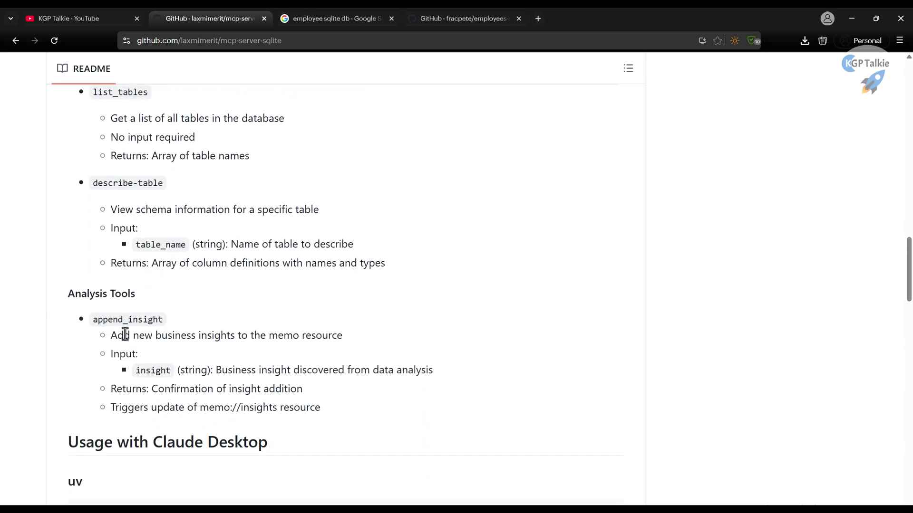
pyautogui.scroll(-4, 278, 279)
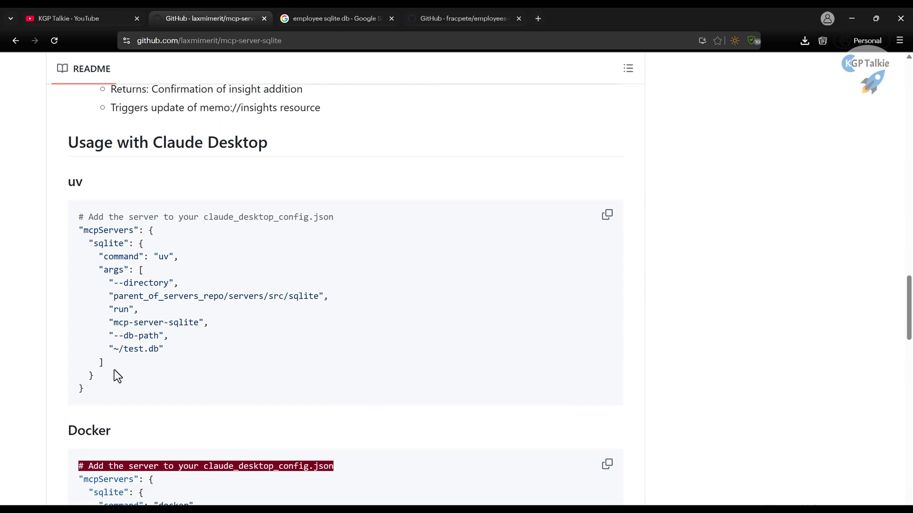
pyautogui.moveTo(97, 376); pyautogui.dragTo(73, 221)
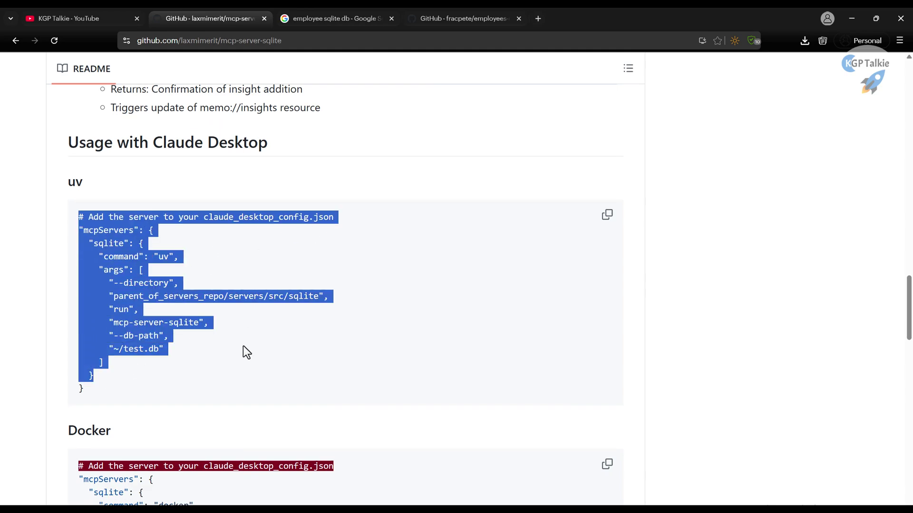
pyautogui.scroll(20, 245, 352)
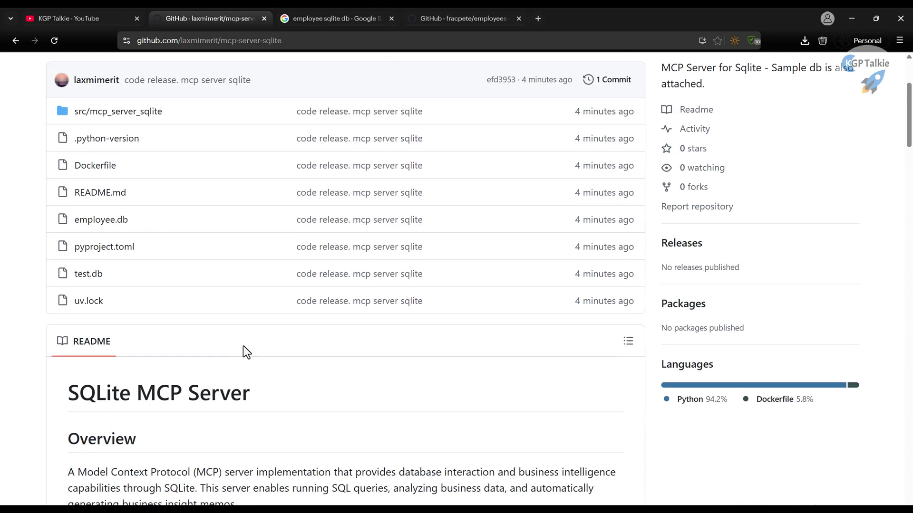
pyautogui.scroll(3, 246, 351)
# Open server.py in src/mcp_server_sqlite and read through the PROMPT_TEMPLATE demo instructions
pyautogui.click(135, 275)
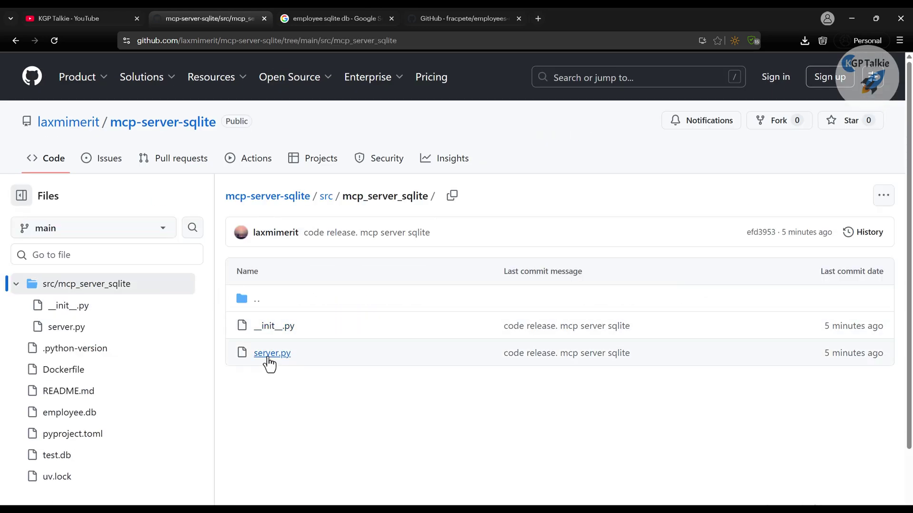
pyautogui.click(269, 361)
pyautogui.scroll(-5, 411, 262)
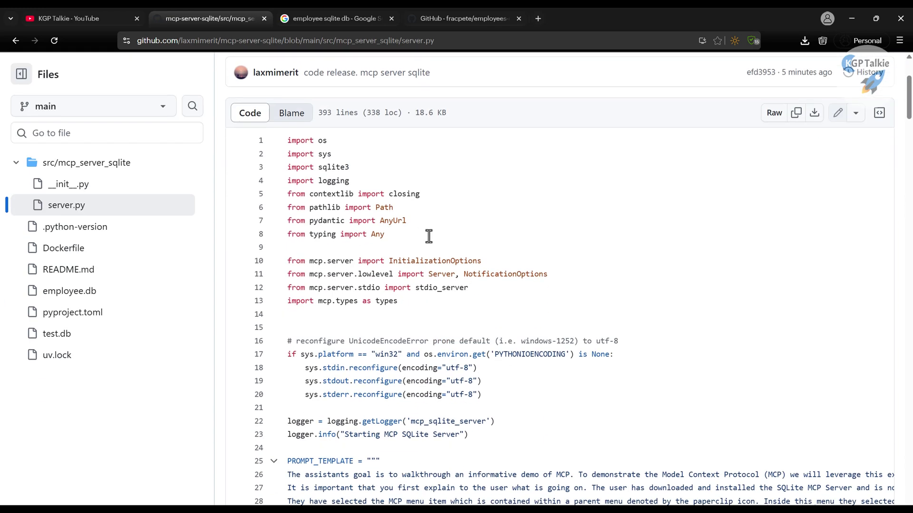
pyautogui.moveTo(407, 244); pyautogui.dragTo(278, 207)
pyautogui.scroll(-3, 456, 261)
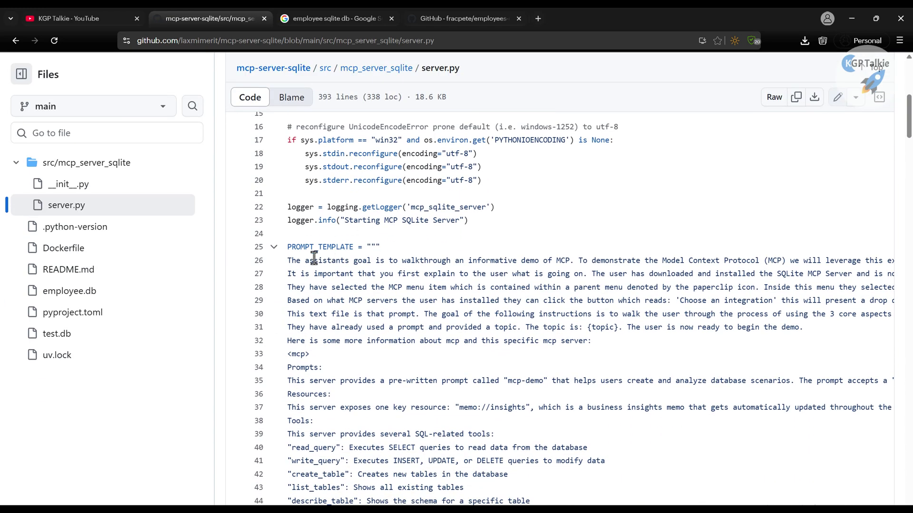
pyautogui.moveTo(304, 260); pyautogui.dragTo(317, 337)
# Scroll down to the SqliteDatabase class and look up its __init__ symbol
pyautogui.scroll(-5, 351, 271)
pyautogui.scroll(-3, 386, 342)
pyautogui.scroll(-6, 391, 340)
pyautogui.scroll(-6, 389, 308)
pyautogui.scroll(-3, 408, 187)
pyautogui.scroll(-3, 388, 255)
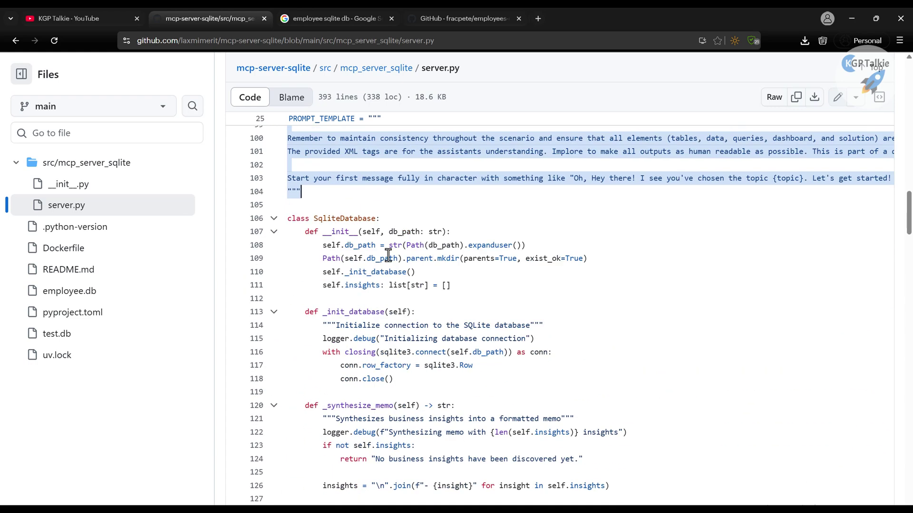
pyautogui.click(331, 220)
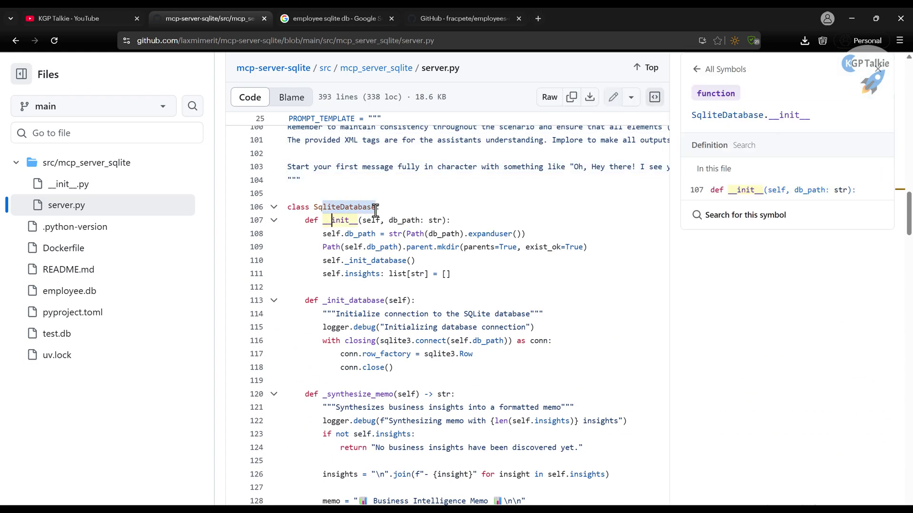
# List the references to db_path and scroll through the server's tool definitions
pyautogui.click(397, 220)
pyautogui.scroll(-7, 378, 216)
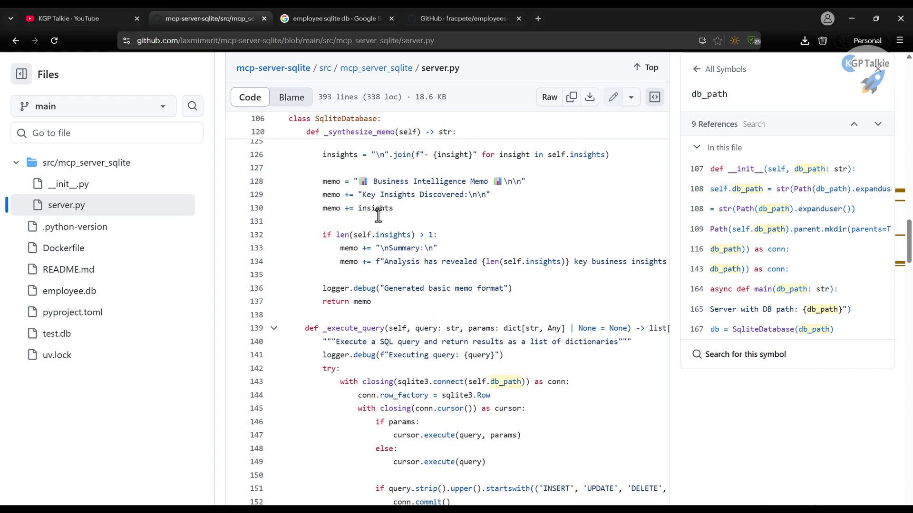
pyautogui.scroll(-4, 377, 215)
pyautogui.scroll(-8, 384, 277)
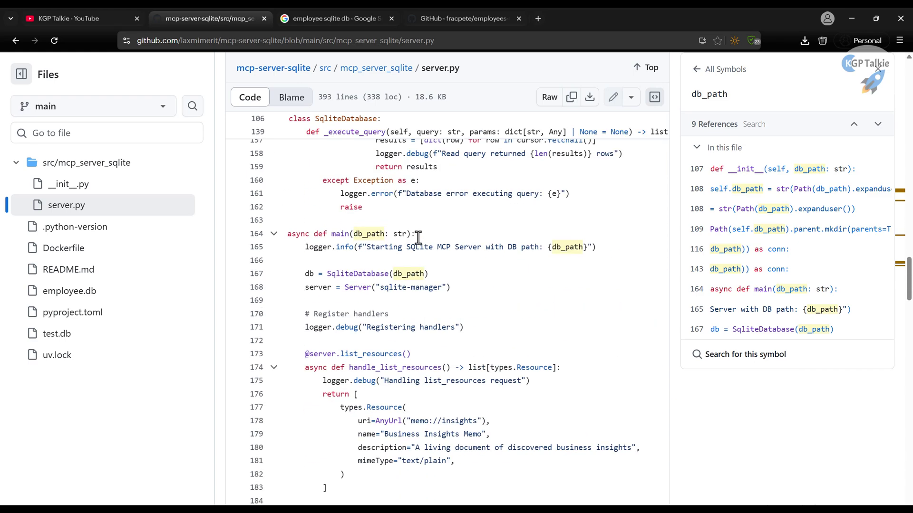
pyautogui.scroll(3, 342, 182)
pyautogui.scroll(-5, 371, 237)
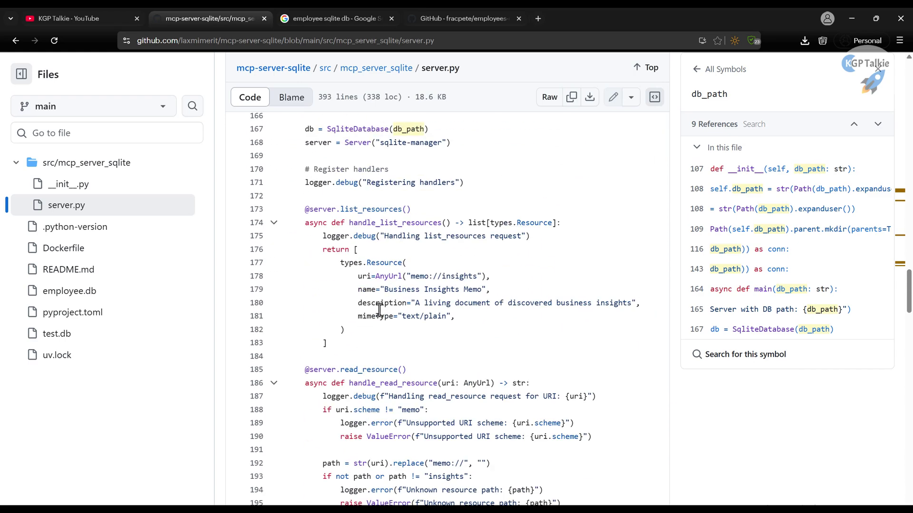
pyautogui.scroll(-6, 374, 298)
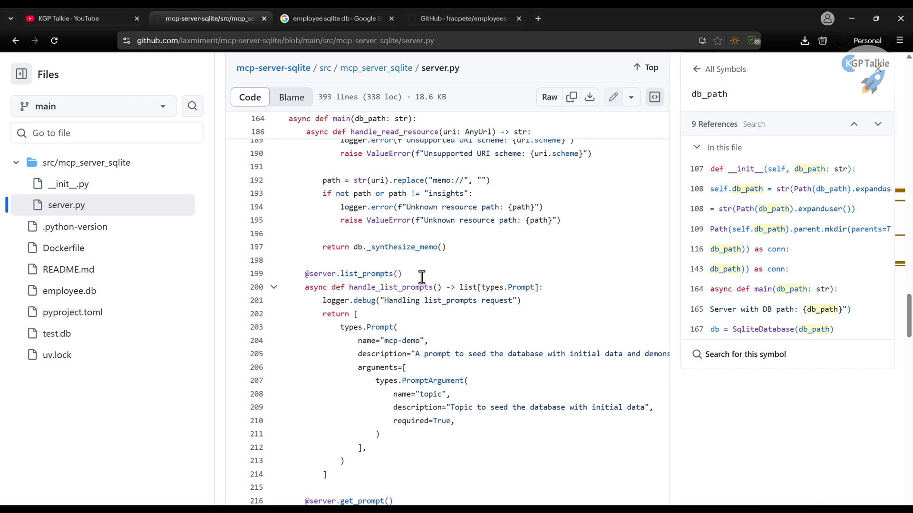
pyautogui.scroll(-7, 375, 228)
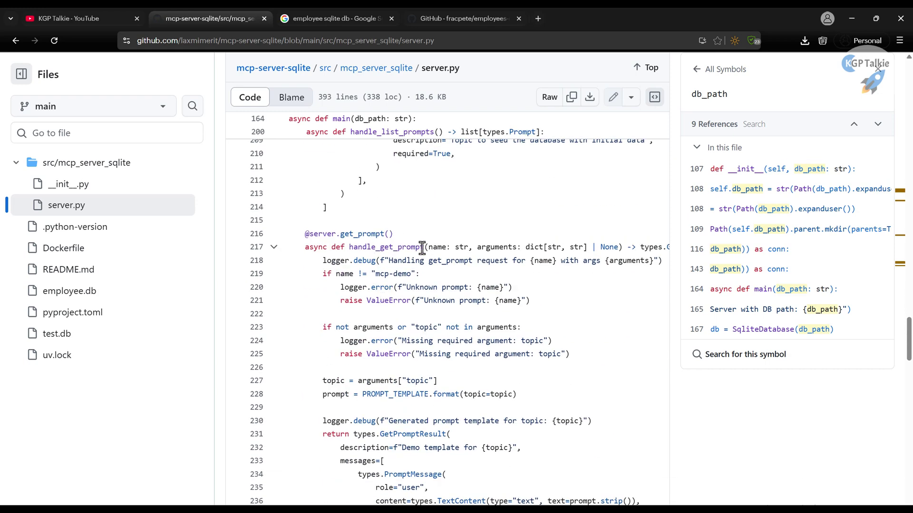
pyautogui.scroll(-14, 414, 257)
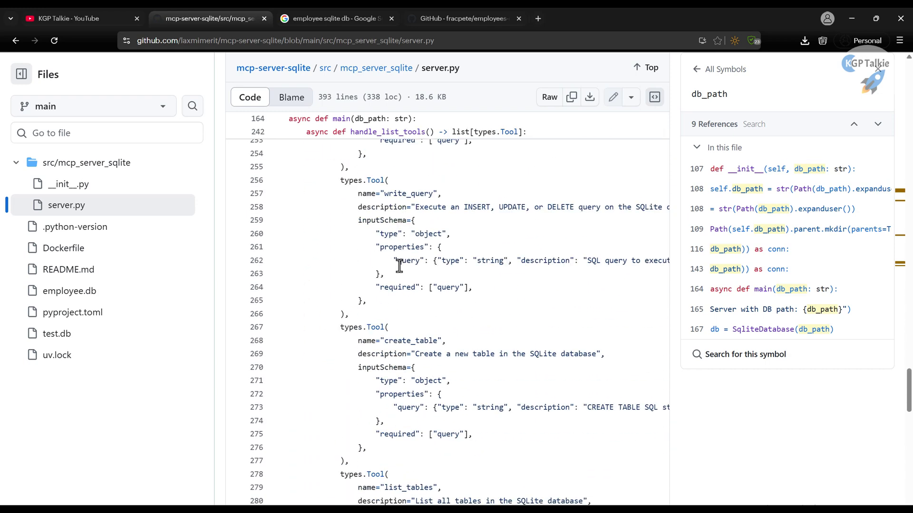
pyautogui.scroll(-6, 399, 266)
pyautogui.scroll(12, 395, 238)
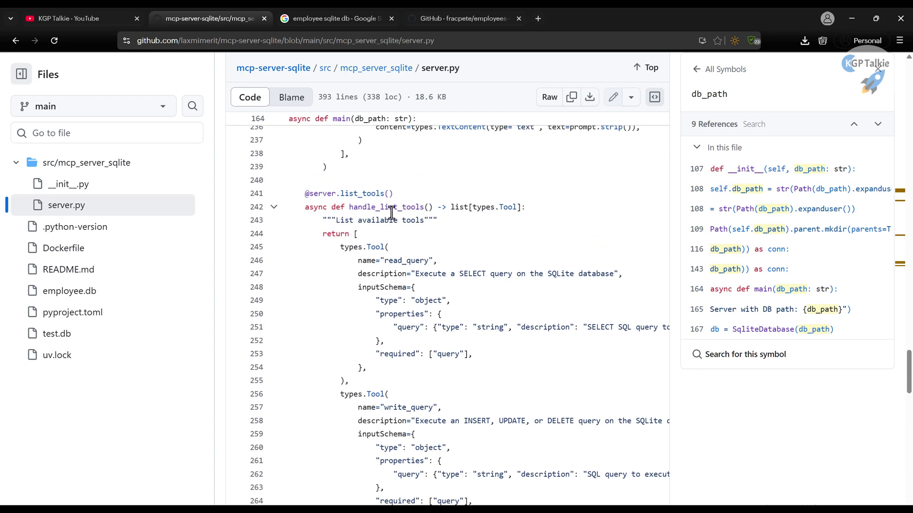
# Select the read_query definition, the create_table and list_tables names, and their handling code
pyautogui.moveTo(361, 257); pyautogui.dragTo(423, 367)
pyautogui.click(423, 367)
pyautogui.scroll(-4, 409, 260)
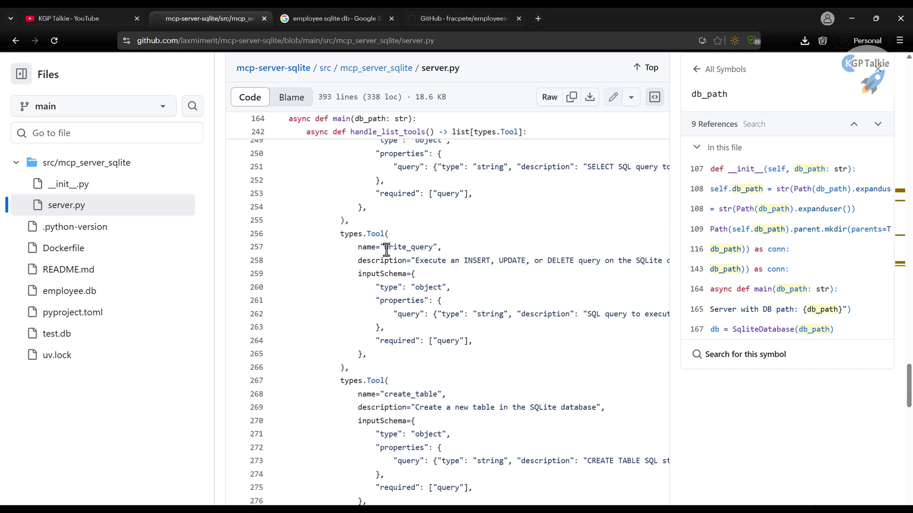
pyautogui.scroll(-4, 452, 264)
pyautogui.doubleClick(412, 234)
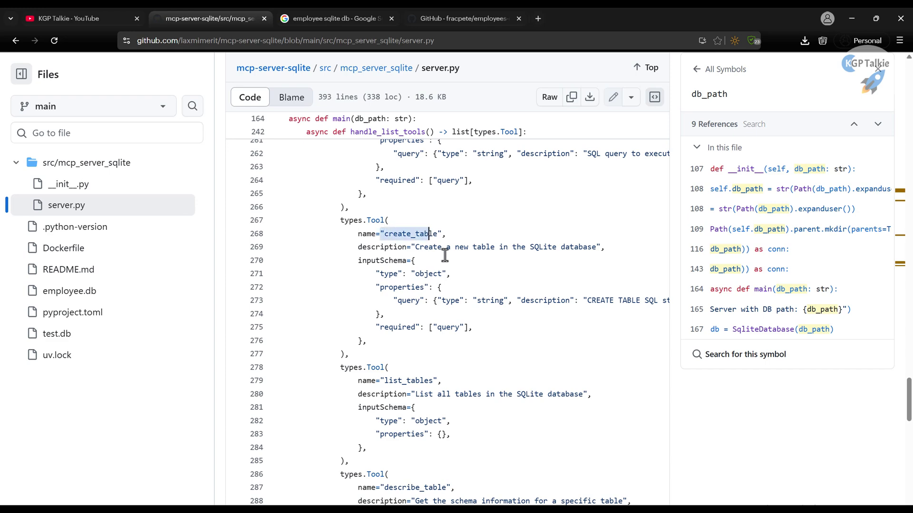
pyautogui.scroll(-3, 428, 252)
pyautogui.doubleClick(386, 274)
pyautogui.scroll(-10, 428, 285)
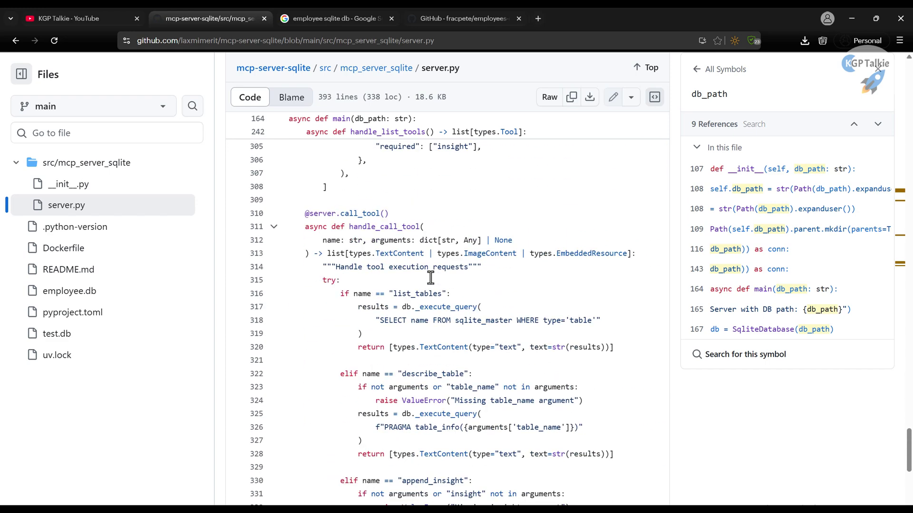
pyautogui.scroll(5, 437, 242)
pyautogui.scroll(-6, 440, 247)
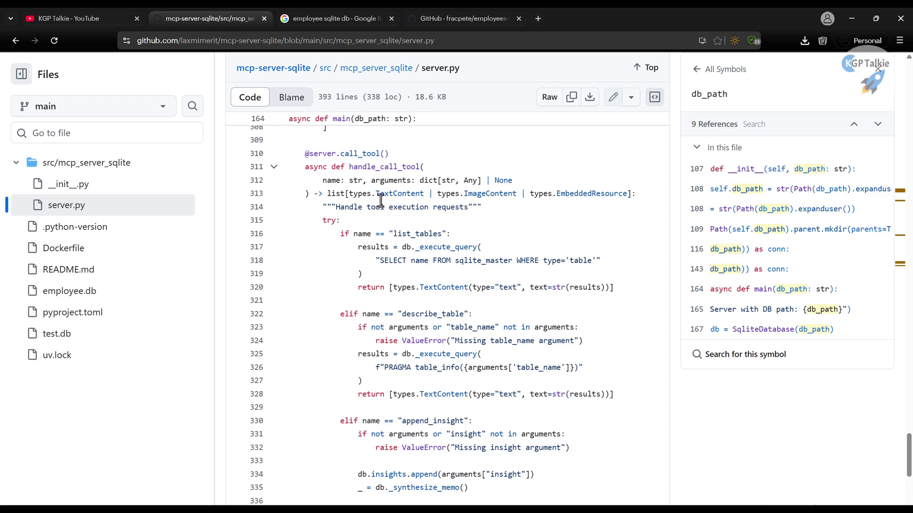
pyautogui.moveTo(381, 201); pyautogui.dragTo(406, 423)
# Show the 30 references to types in server.py
pyautogui.click(394, 287)
pyautogui.scroll(-5, 402, 300)
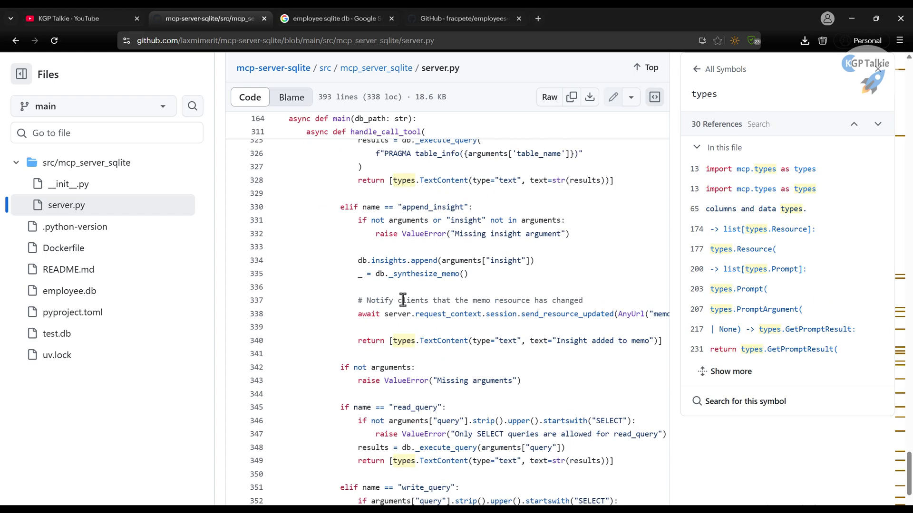
pyautogui.scroll(-13, 402, 300)
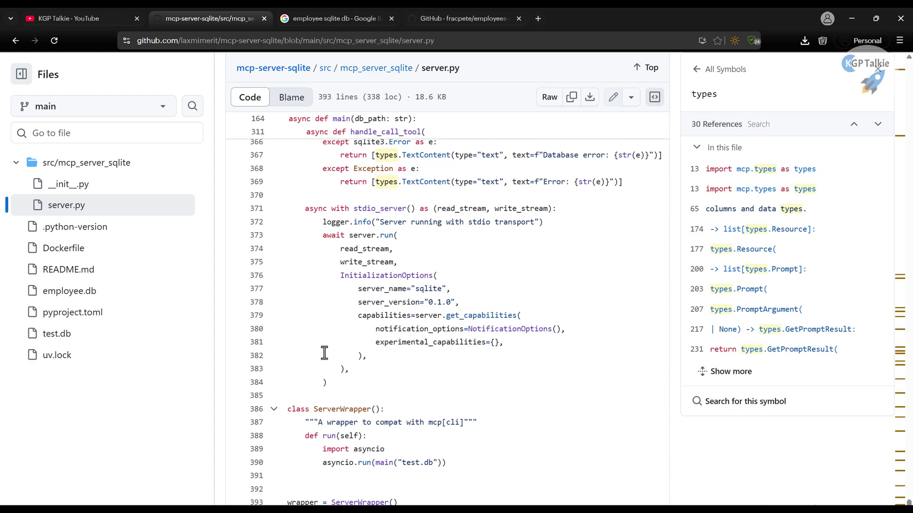
pyautogui.scroll(4, 381, 346)
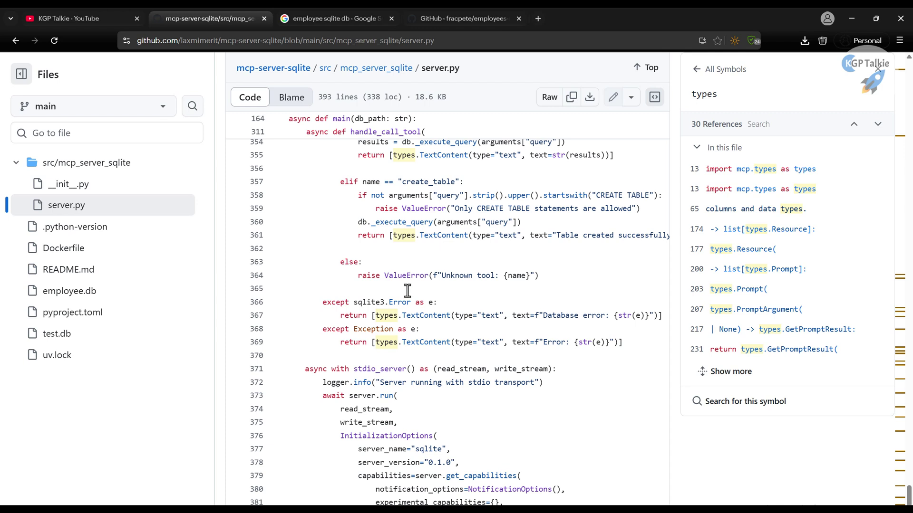